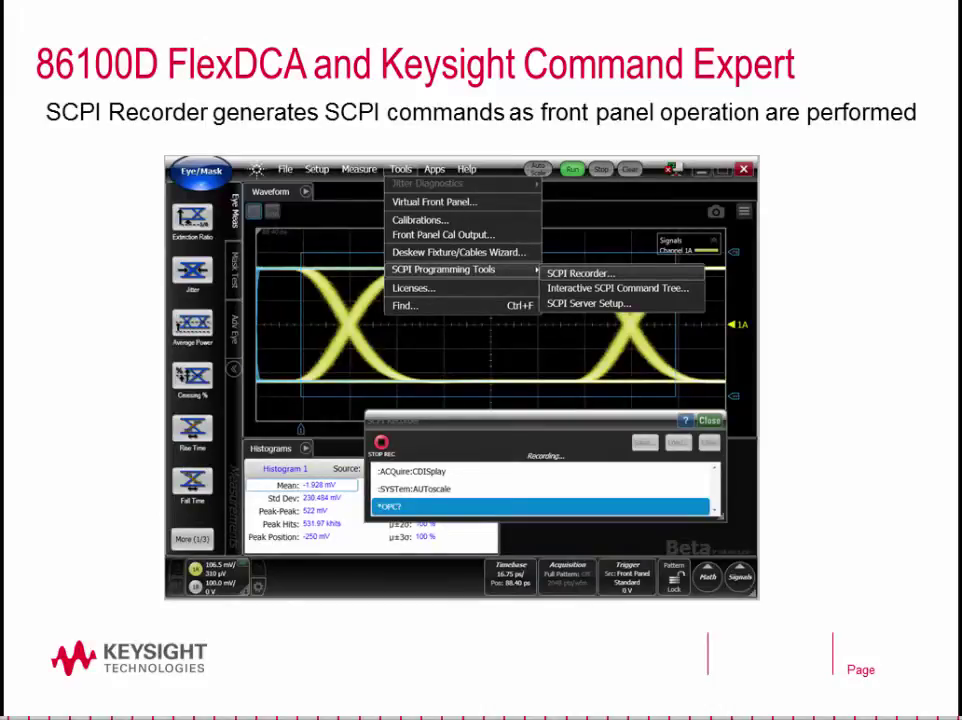
Advance past the SCPI Recorder overview slide to the live FlexDCA display.
{"action": "key", "text": "Right"}
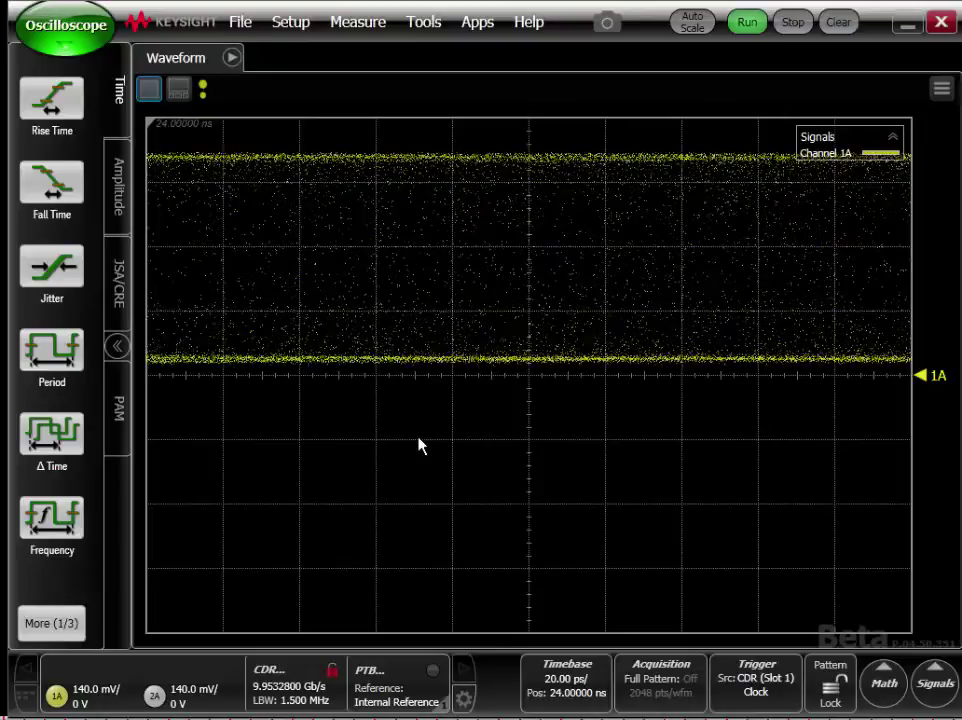
Open the SCPI Recorder, move it to the lower right, and start recording.
{"action": "left_click", "coordinate": [418, 20]}
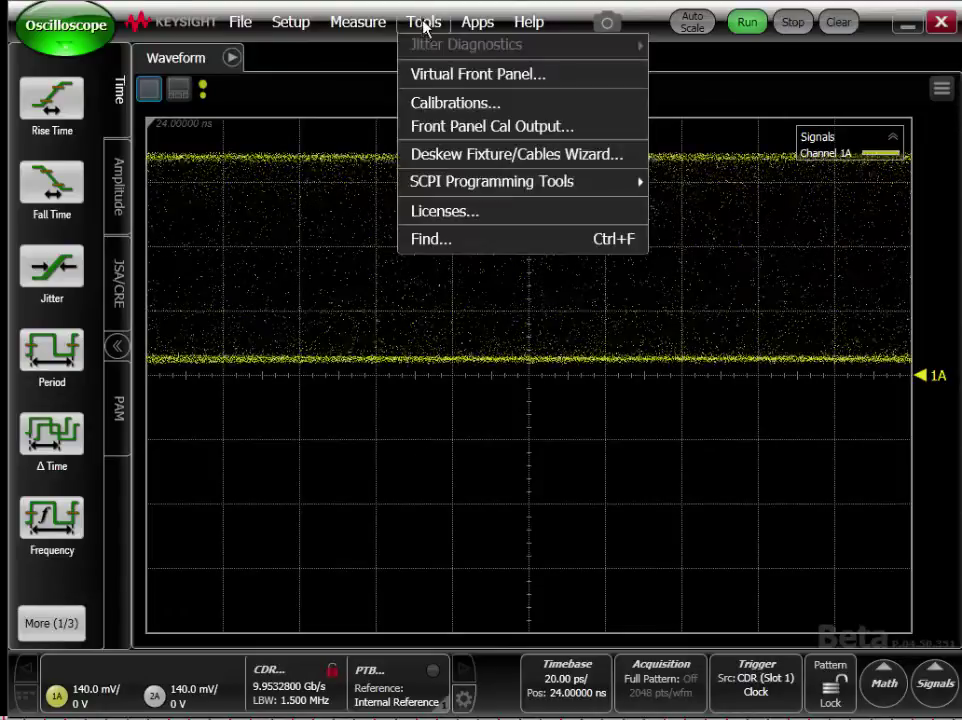
{"action": "mouse_move", "coordinate": [450, 184]}
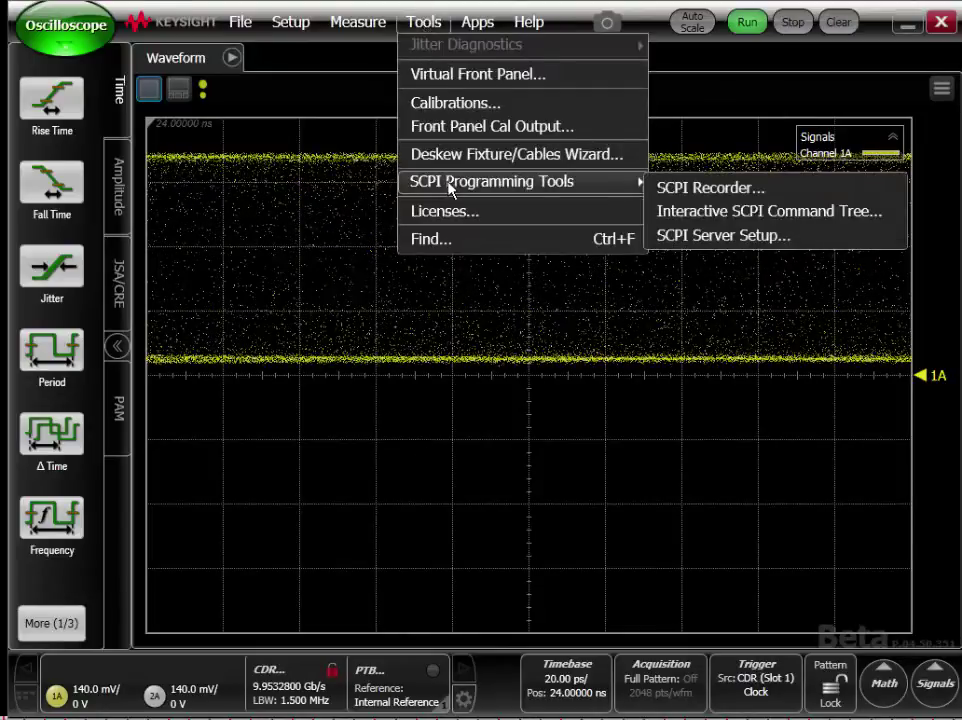
{"action": "left_click", "coordinate": [720, 190]}
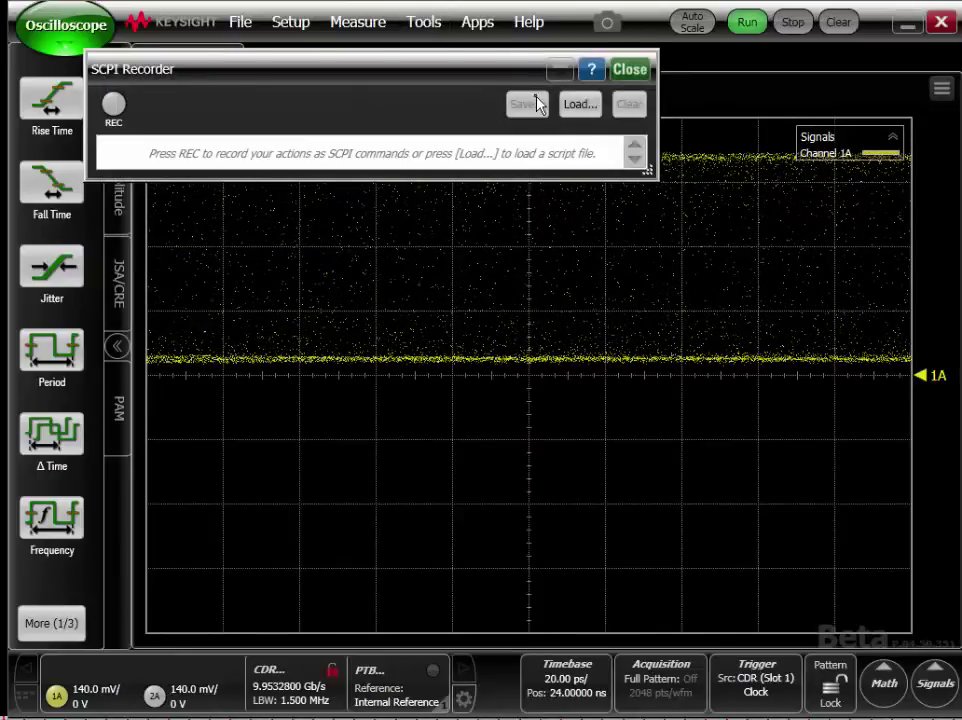
{"action": "left_click_drag", "start_coordinate": [514, 78], "coordinate": [808, 501]}
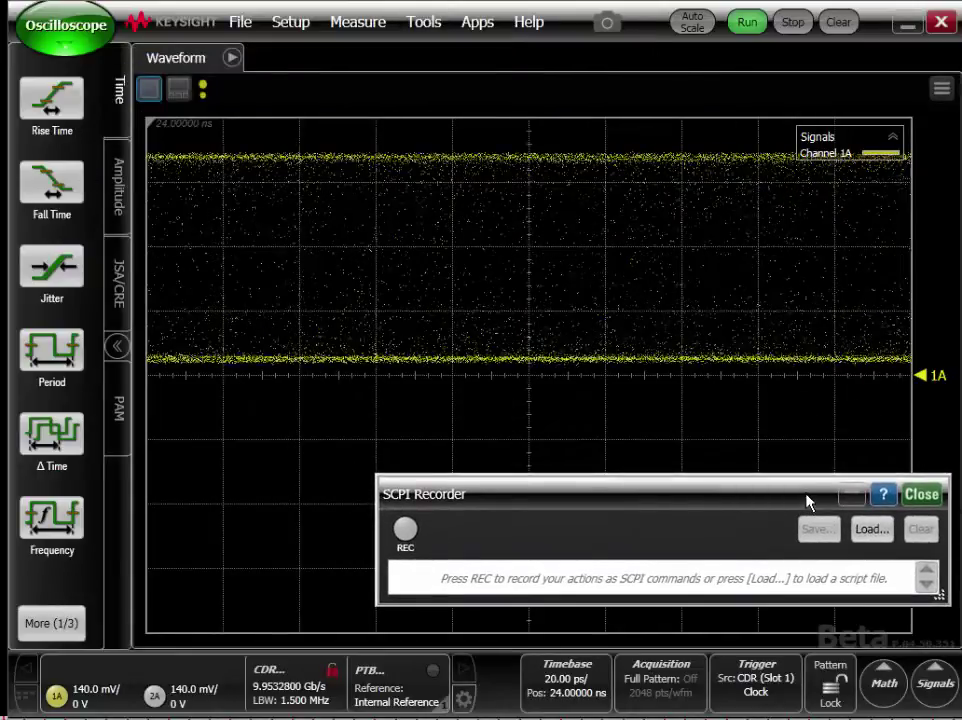
{"action": "left_click", "coordinate": [405, 530]}
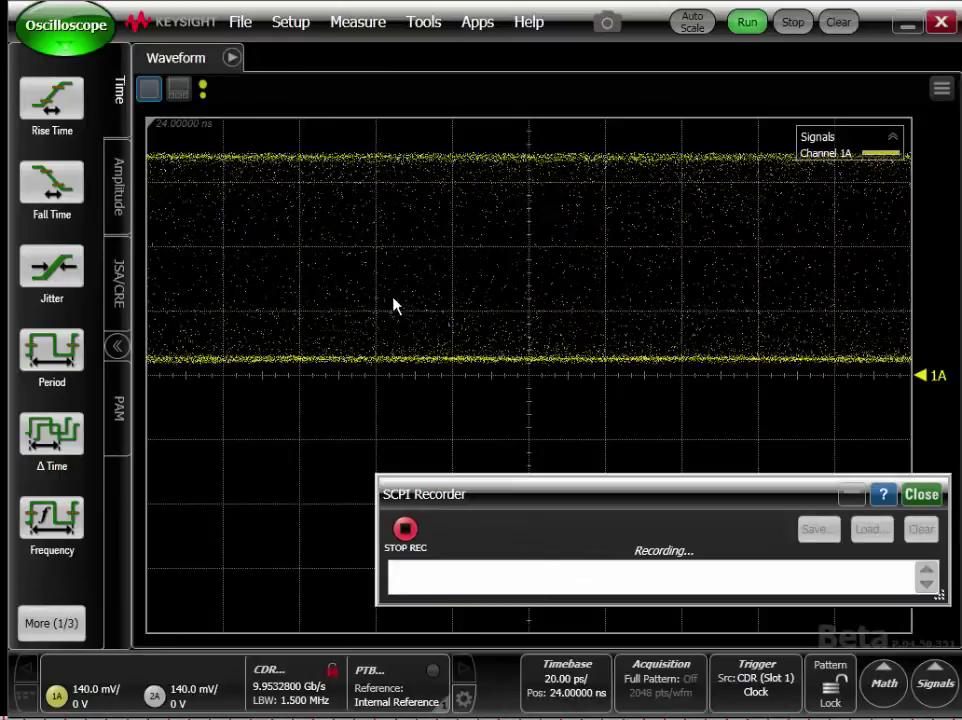
Restore the default setup, then set clock recovery to 10 Gb/s and lock it.
{"action": "left_click", "coordinate": [289, 24]}
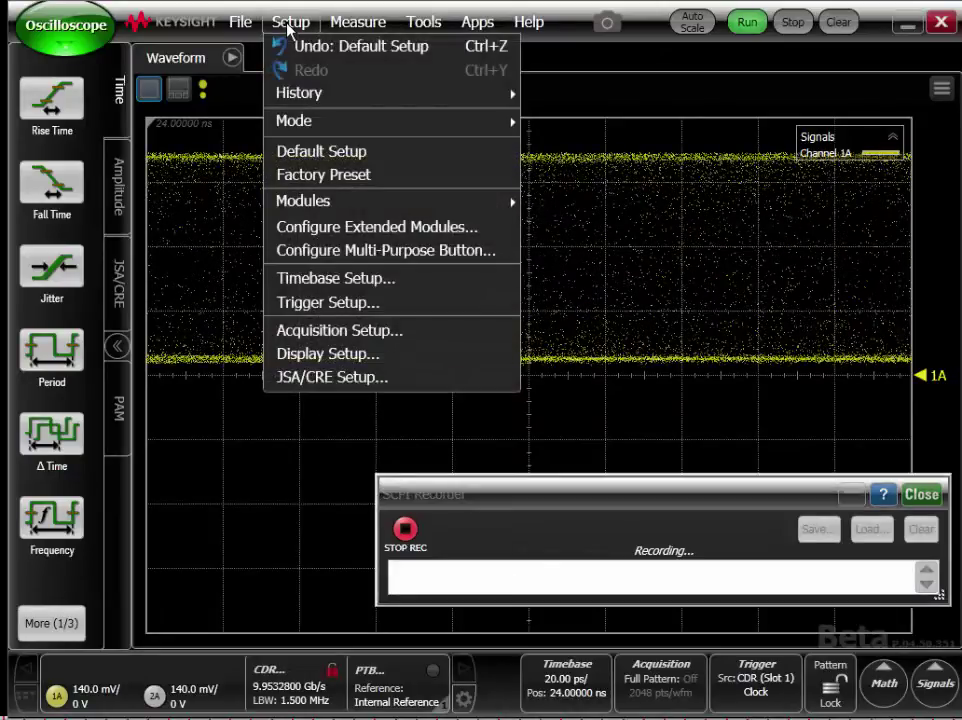
{"action": "left_click", "coordinate": [309, 153]}
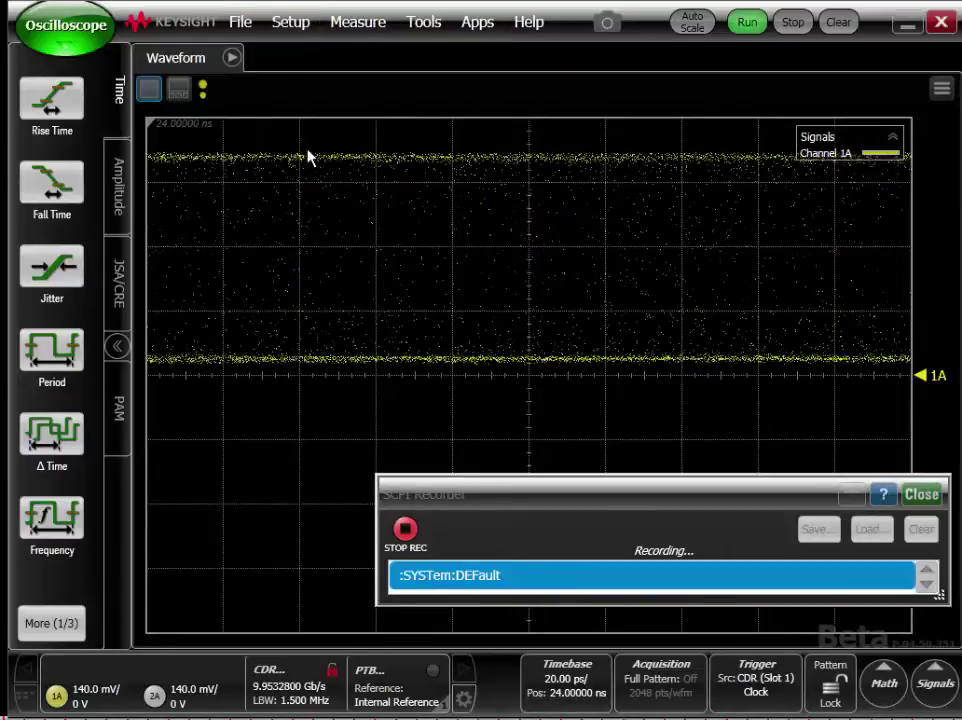
{"action": "left_click", "coordinate": [295, 680]}
{"action": "left_click", "coordinate": [292, 250]}
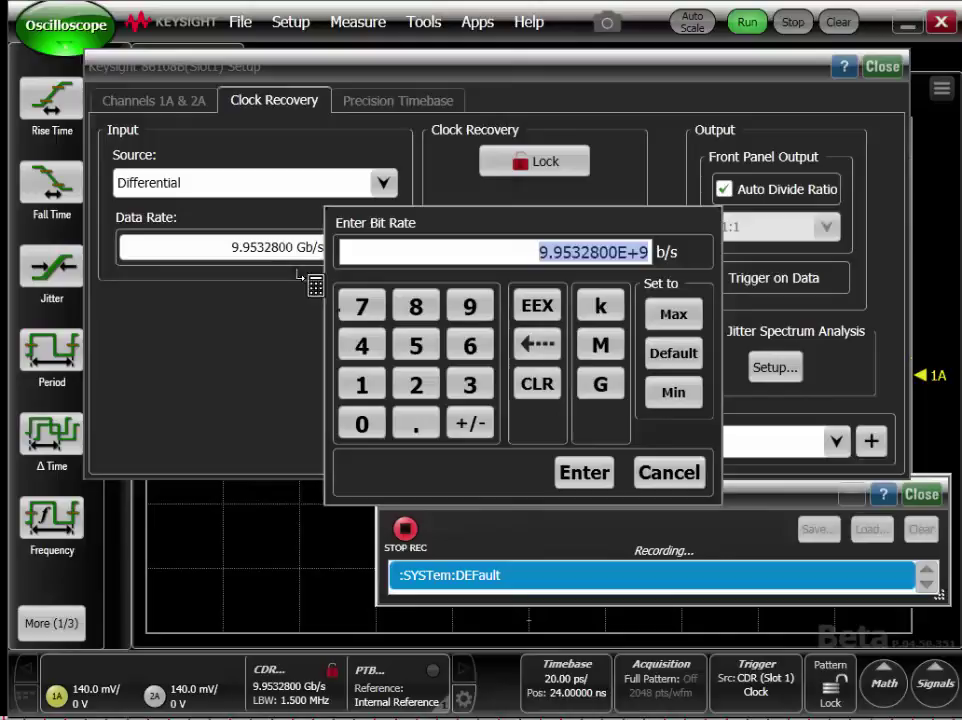
{"action": "left_click", "coordinate": [362, 385]}
{"action": "left_click", "coordinate": [362, 424]}
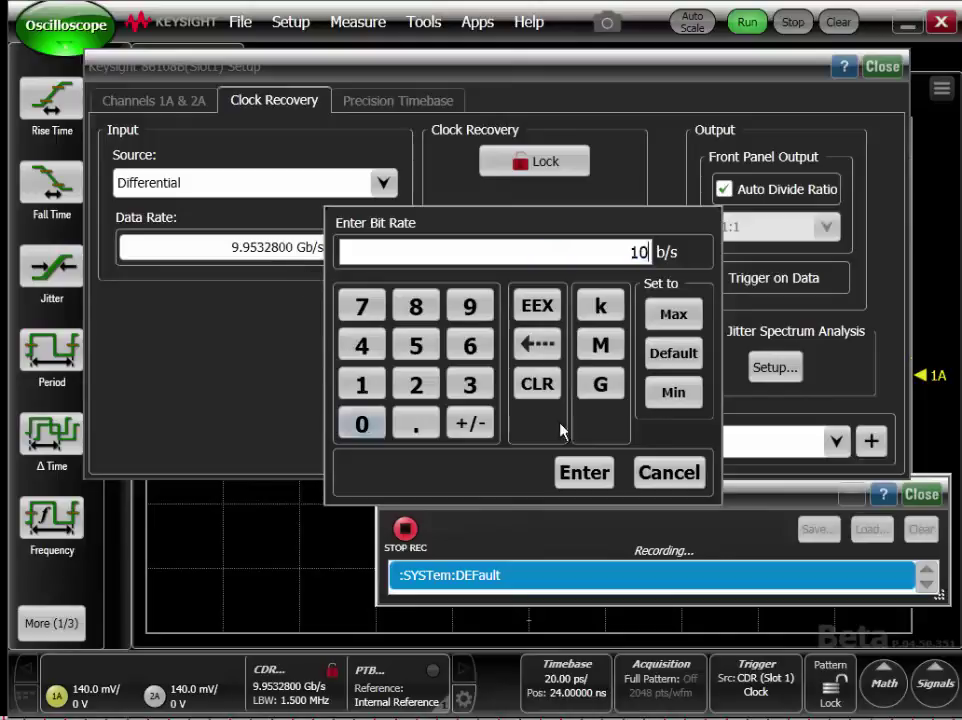
{"action": "left_click", "coordinate": [600, 384]}
{"action": "left_click", "coordinate": [545, 162]}
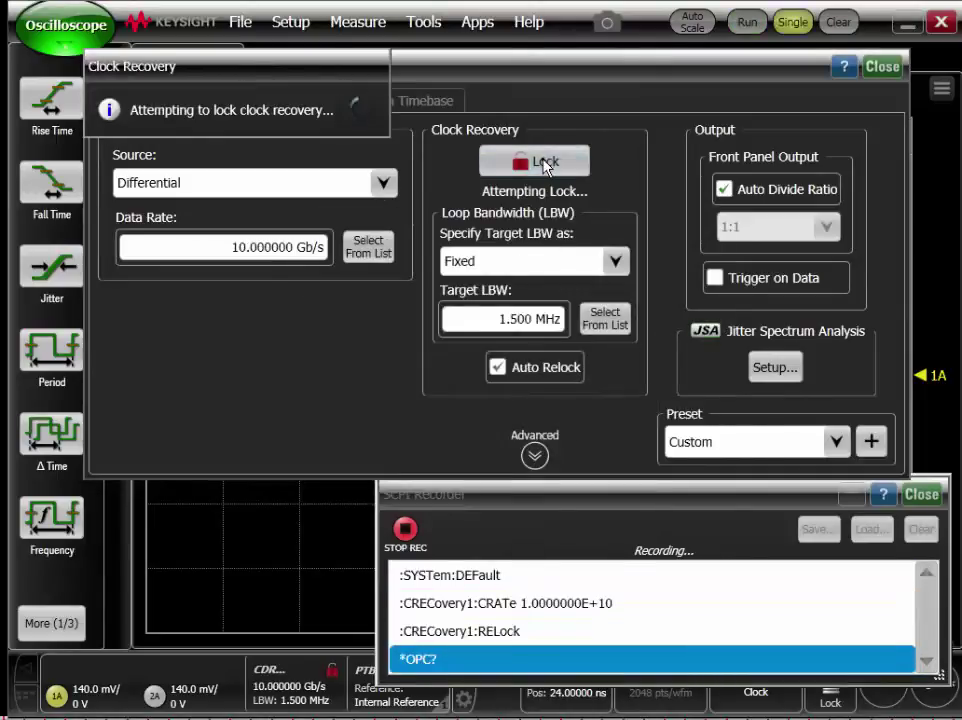
Enable the precision timebase and close the module setup.
{"action": "left_click", "coordinate": [431, 104]}
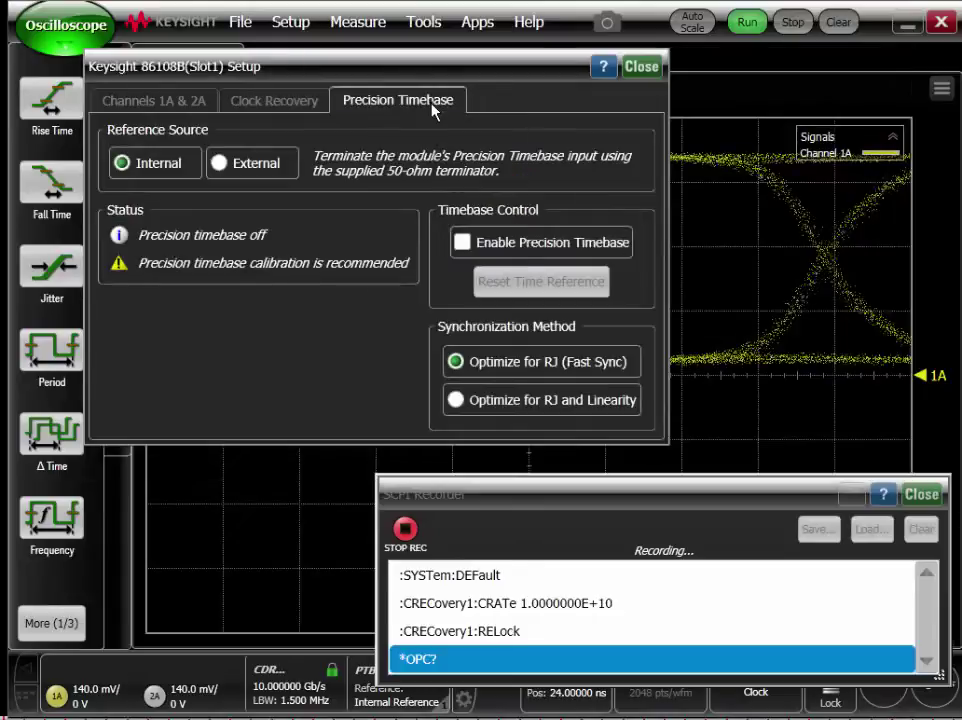
{"action": "left_click", "coordinate": [462, 242]}
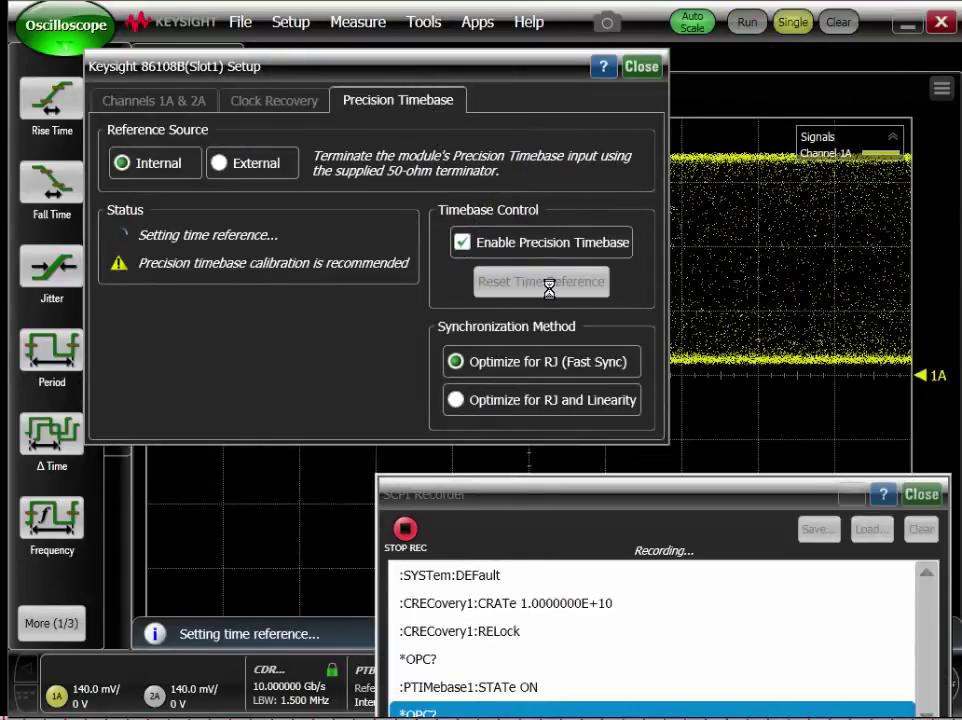
{"action": "left_click", "coordinate": [643, 68]}
Move the recorder window up and turn on pattern lock.
{"action": "left_click_drag", "start_coordinate": [719, 500], "coordinate": [667, 225]}
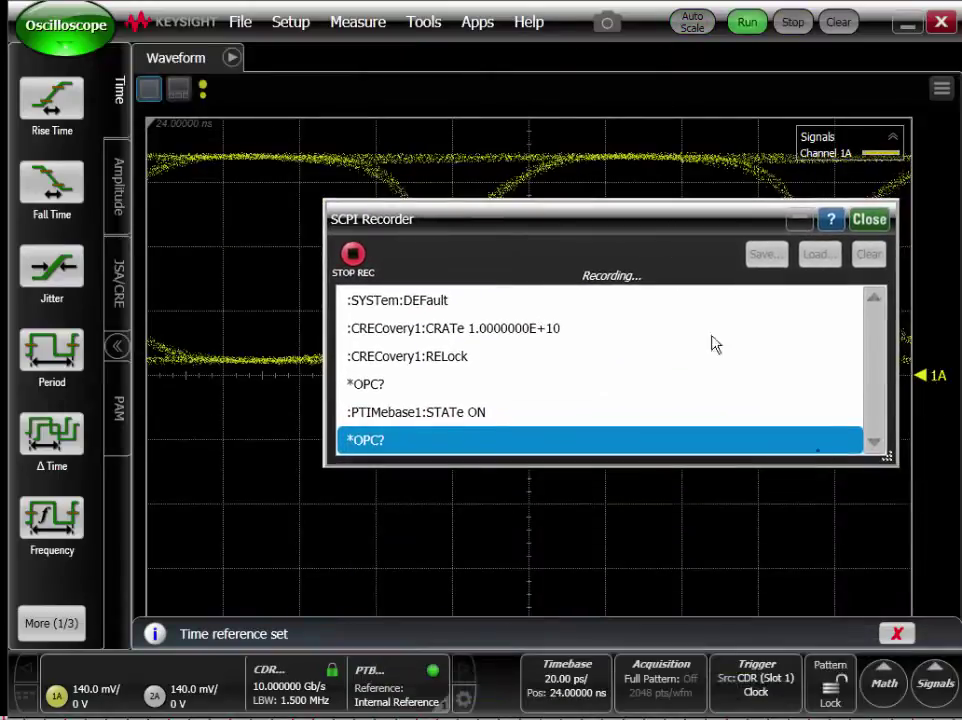
{"action": "left_click", "coordinate": [832, 684]}
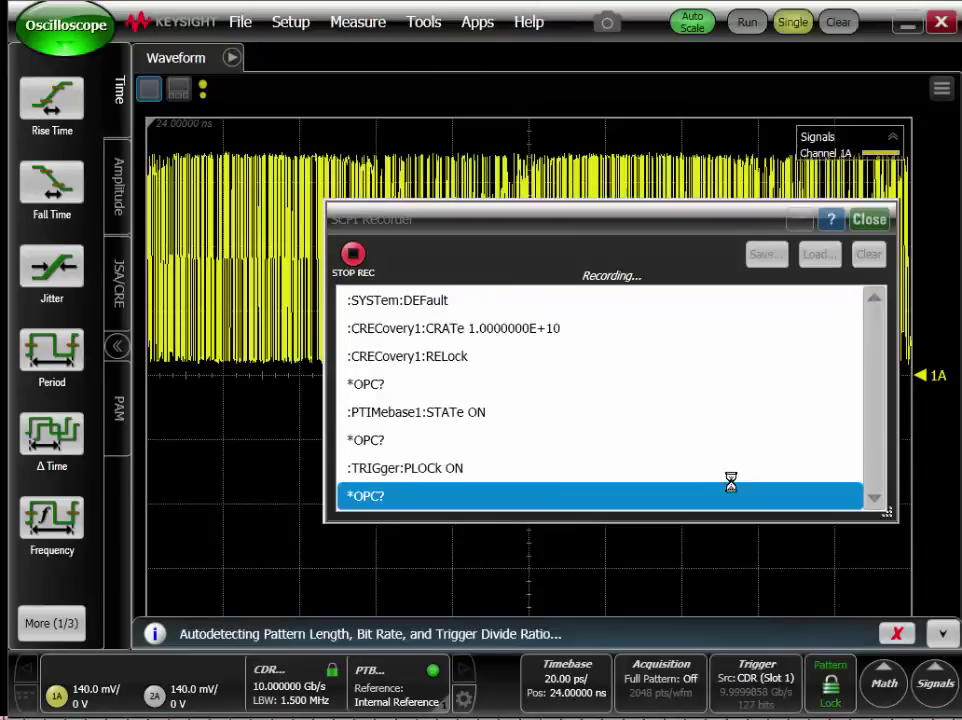
{"action": "left_click", "coordinate": [629, 386]}
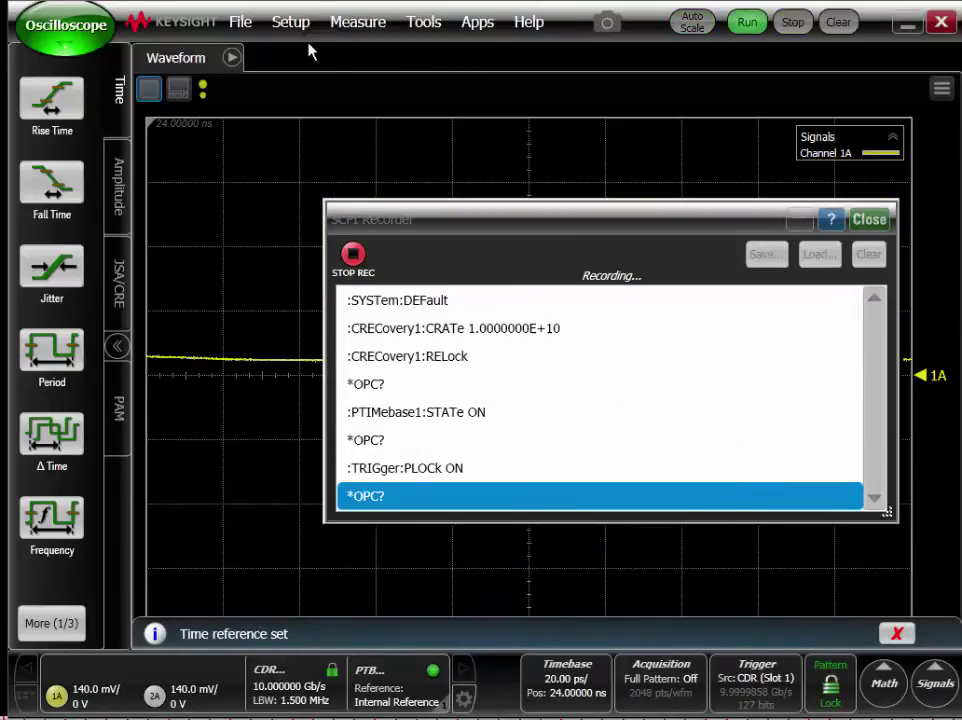
Set acquisition to Acquire Entire Pattern with Average smoothing, then open the Measure menu.
{"action": "left_click", "coordinate": [291, 22]}
{"action": "left_click", "coordinate": [338, 330]}
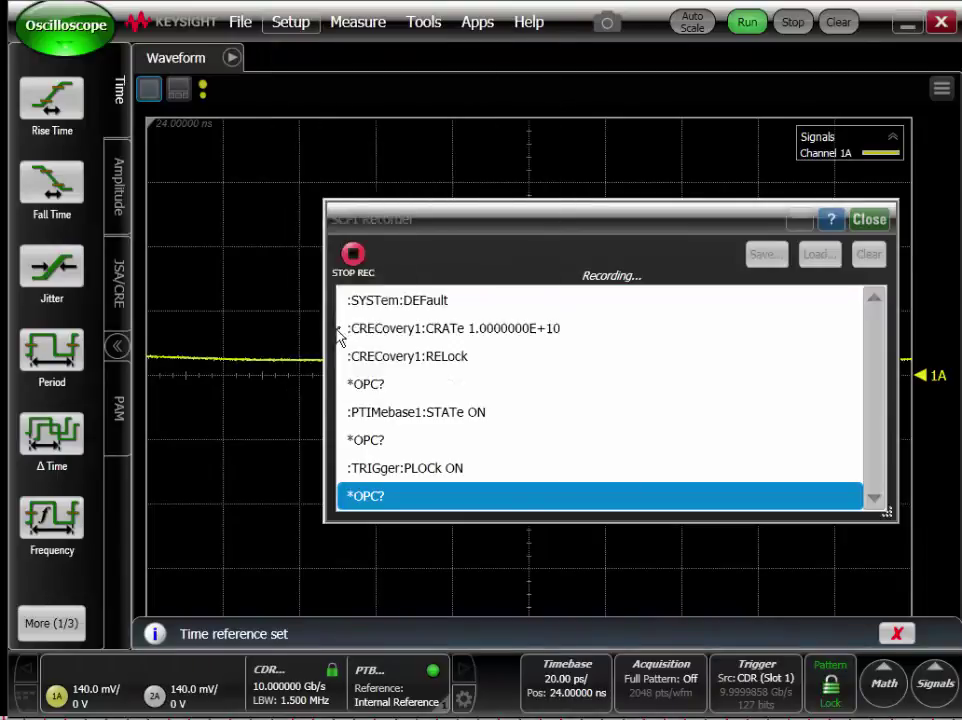
{"action": "left_click", "coordinate": [149, 157]}
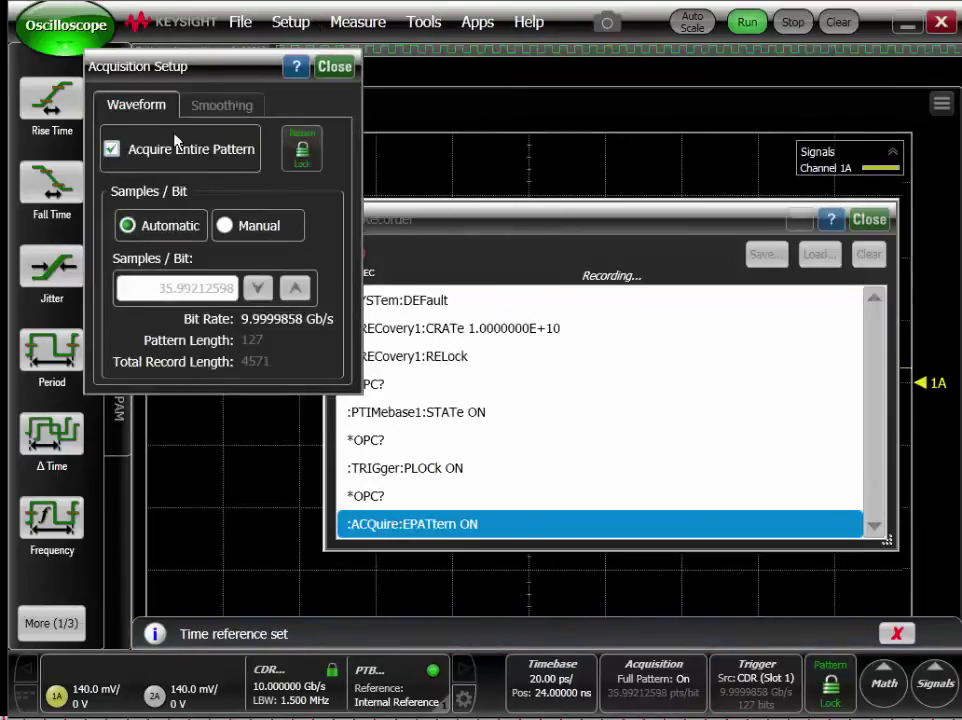
{"action": "left_click", "coordinate": [240, 106]}
{"action": "left_click", "coordinate": [126, 206]}
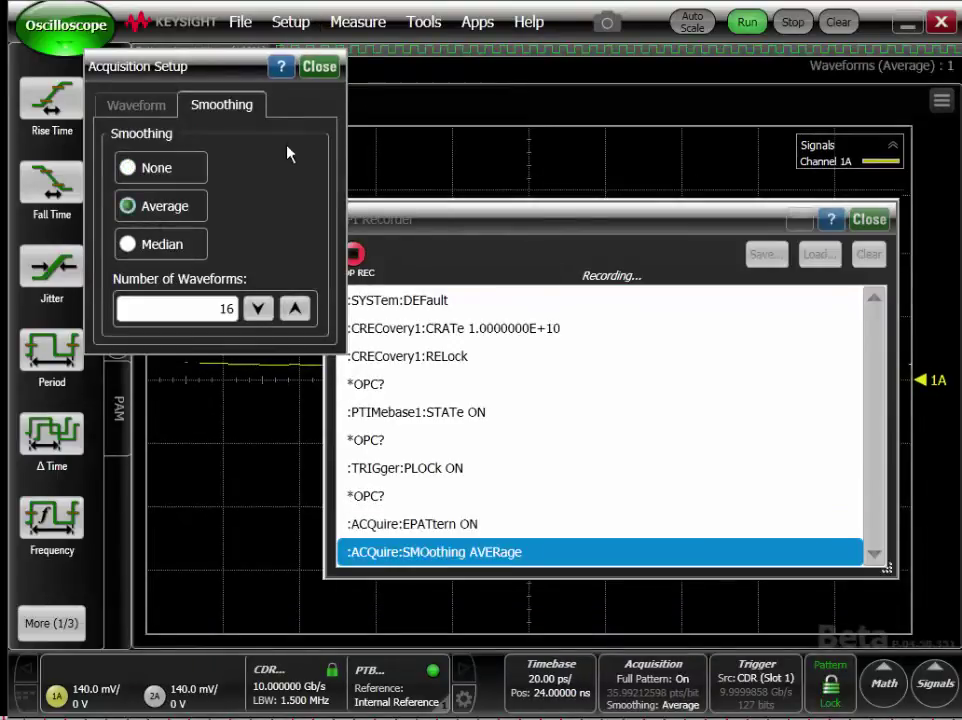
{"action": "left_click", "coordinate": [319, 68]}
{"action": "left_click", "coordinate": [423, 21]}
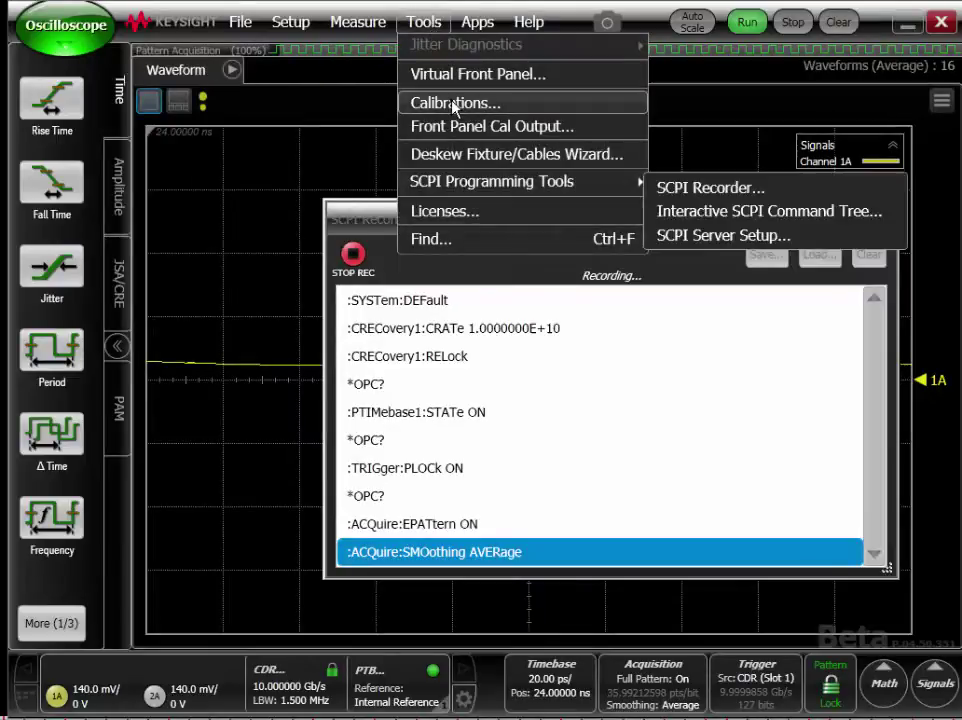
{"action": "left_click", "coordinate": [376, 21]}
{"action": "left_click", "coordinate": [376, 21]}
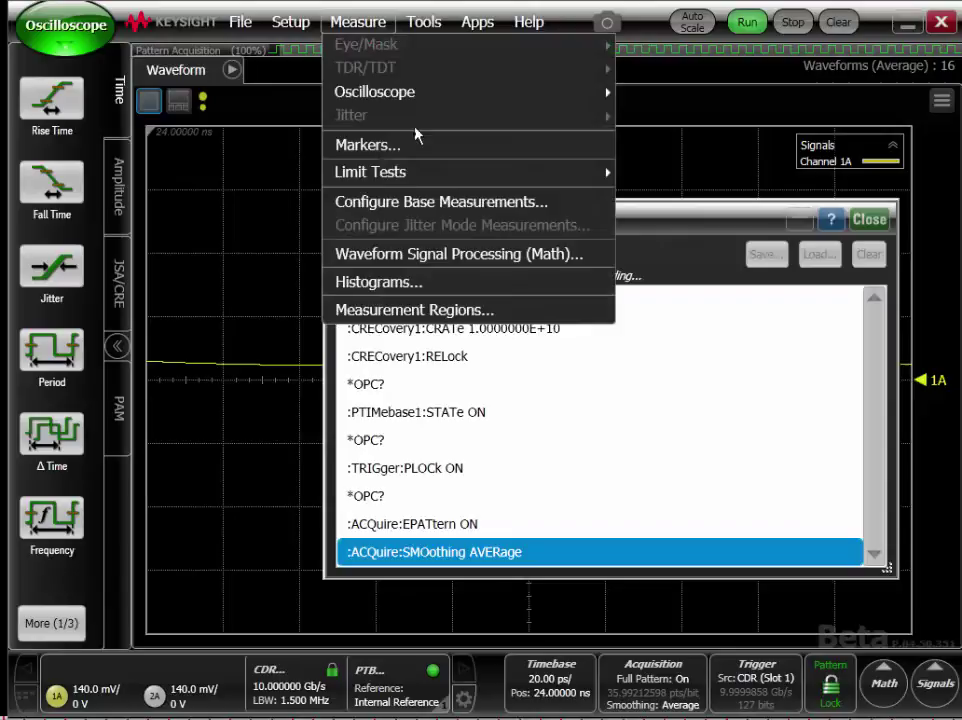
Set the acquisition limit test to 16 patterns and enable the limits.
{"action": "mouse_move", "coordinate": [543, 176]}
{"action": "left_click", "coordinate": [650, 180]}
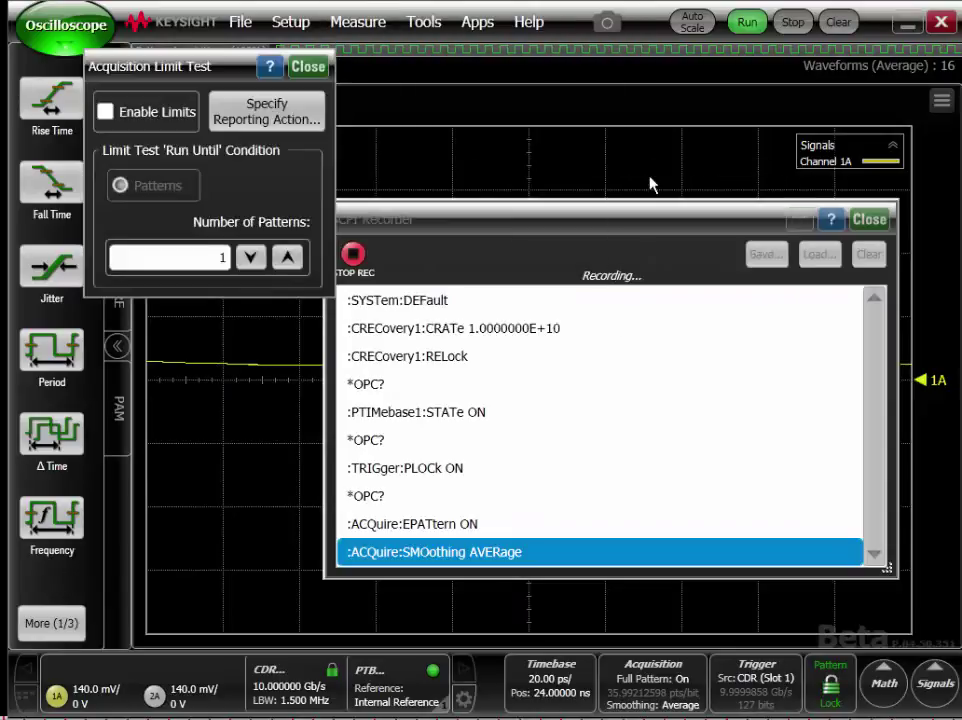
{"action": "left_click", "coordinate": [215, 262]}
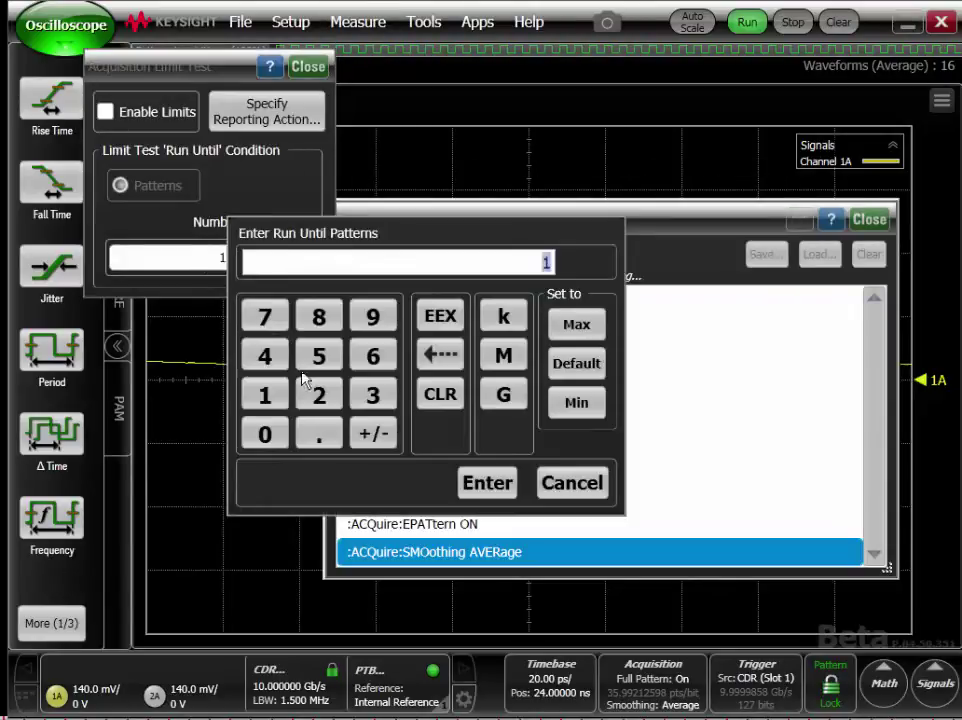
{"action": "left_click", "coordinate": [286, 396]}
{"action": "left_click", "coordinate": [373, 356]}
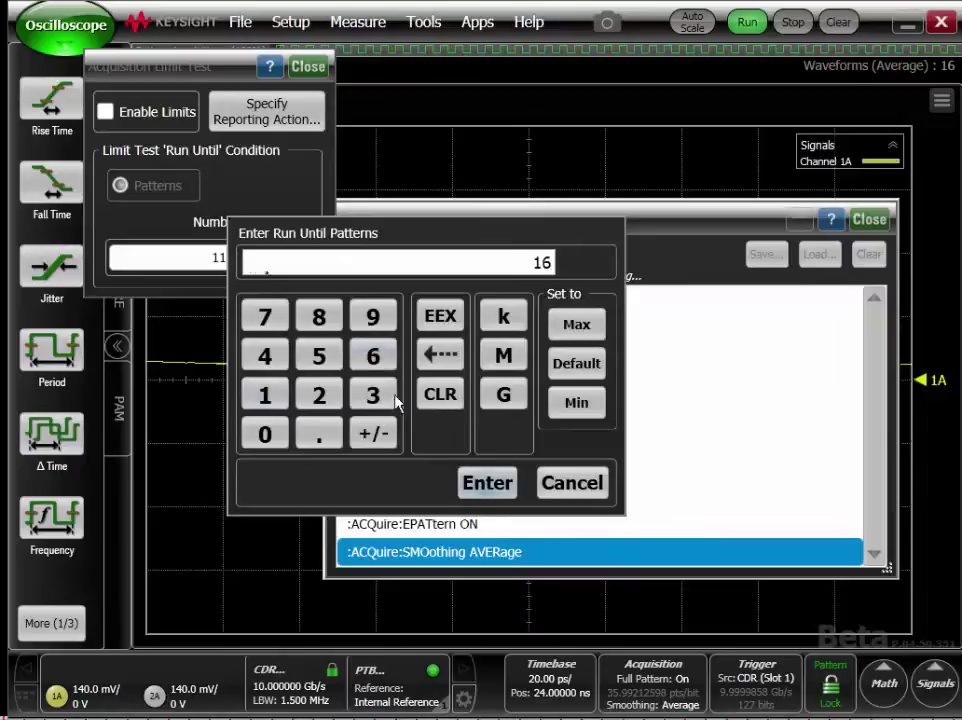
{"action": "left_click", "coordinate": [106, 112]}
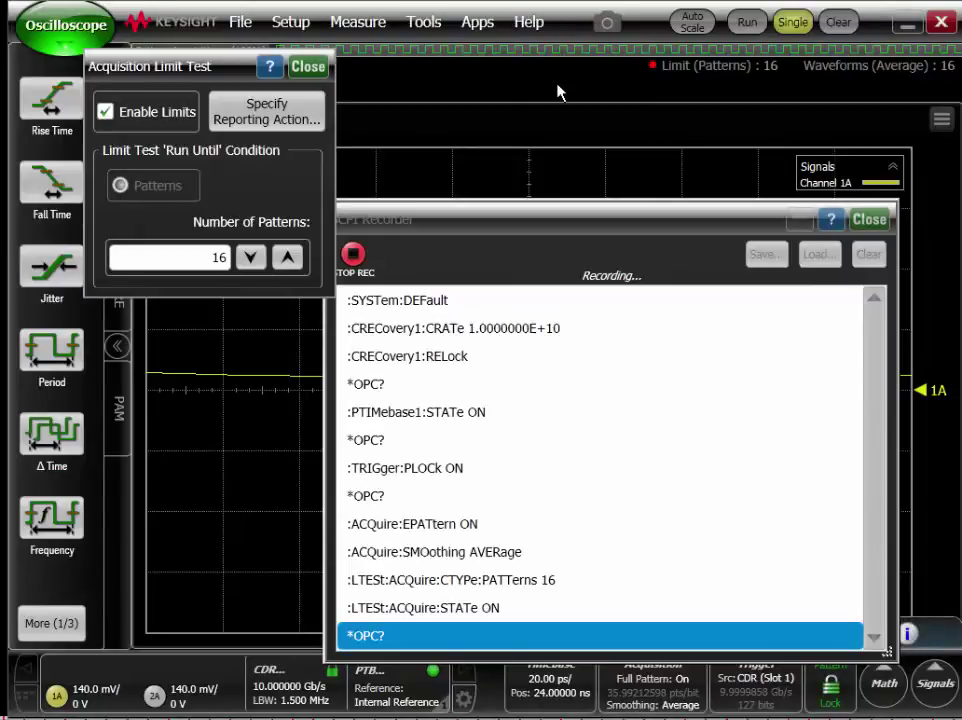
Stop recording and save the commands as 'my_SCPI_Commands Video'.
{"action": "left_click", "coordinate": [352, 256]}
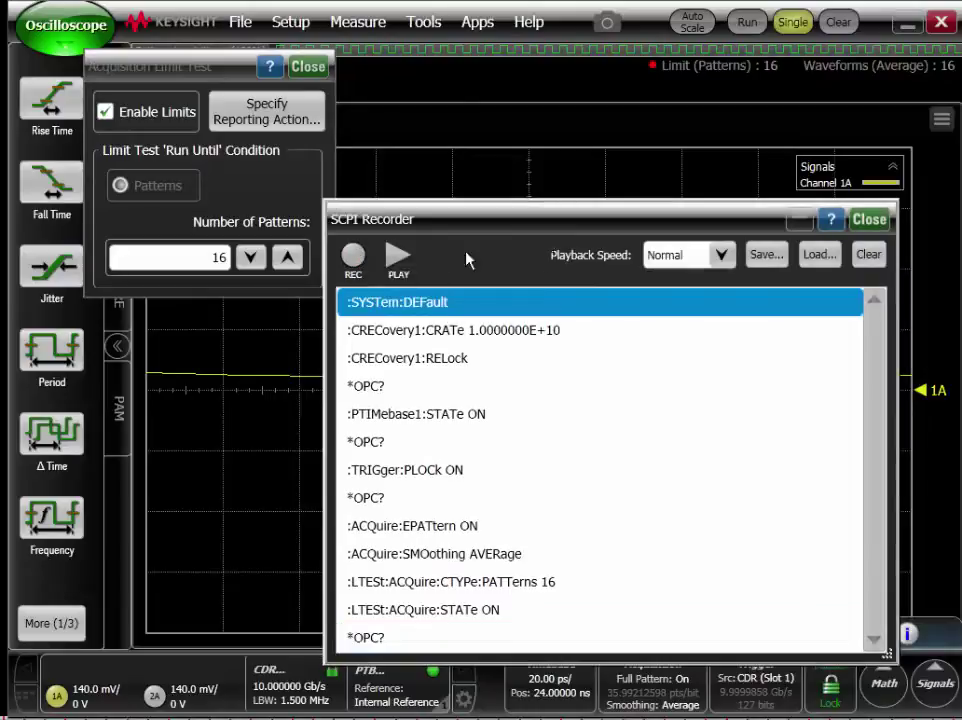
{"action": "left_click", "coordinate": [765, 255]}
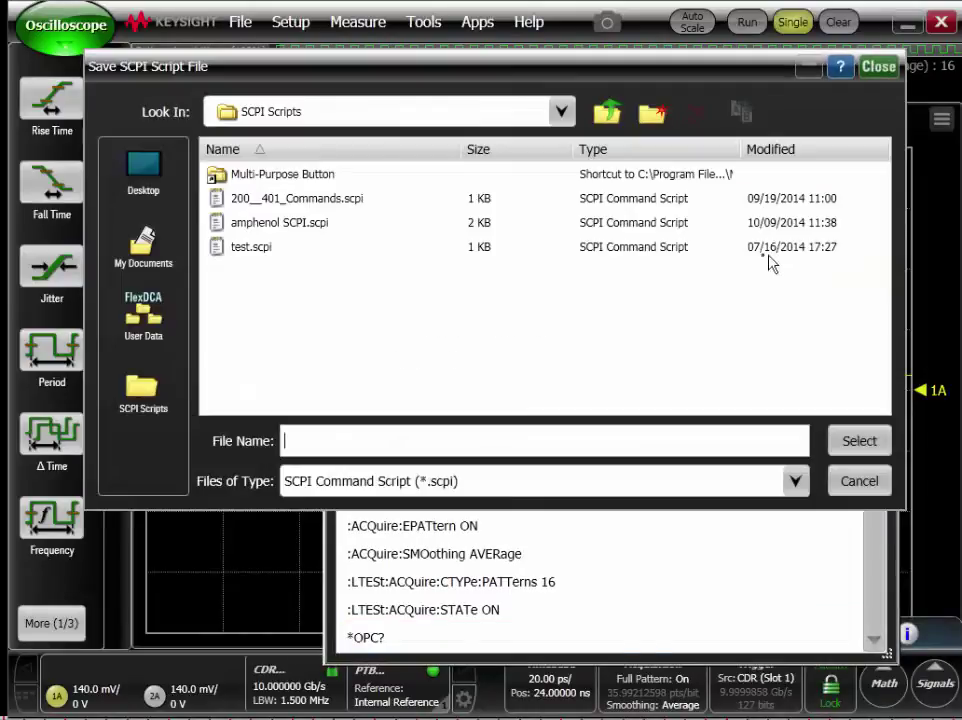
{"action": "left_click", "coordinate": [468, 440]}
{"action": "type", "text": "my_SCPI_Commands Video"}
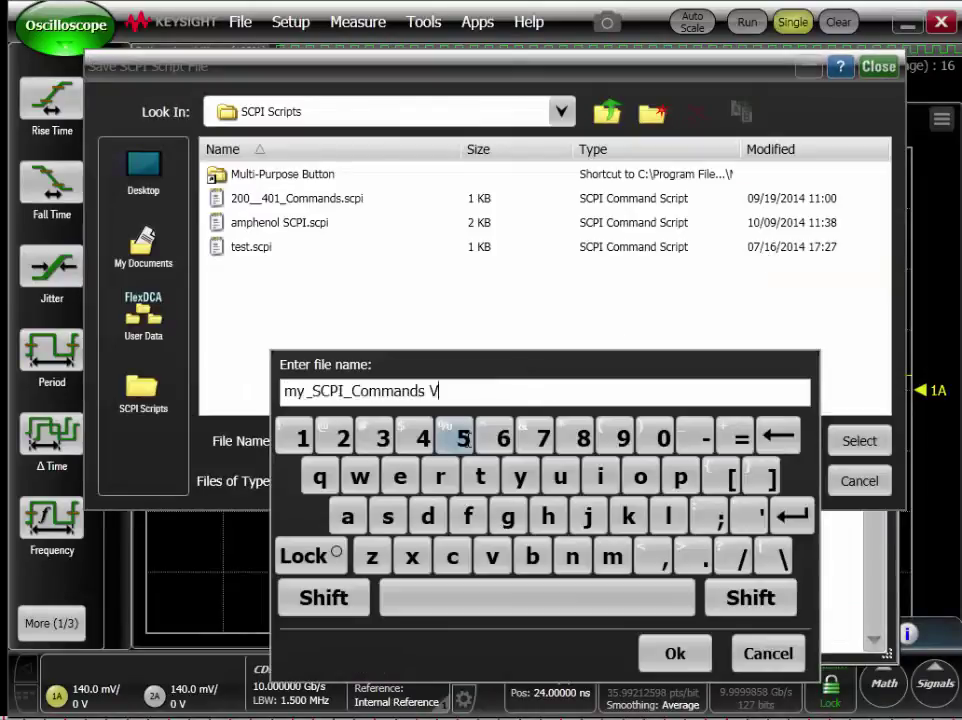
{"action": "left_click", "coordinate": [675, 653]}
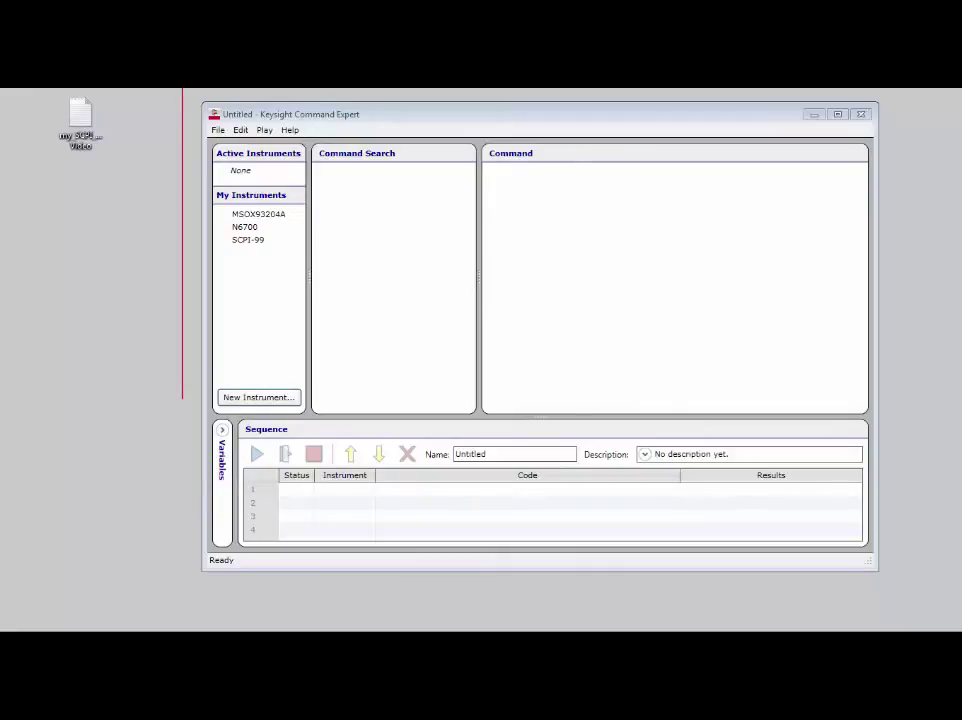
Open 'my_SCPI_Commands Video' in Notepad beside Command Expert.
{"action": "double_click", "coordinate": [83, 125]}
{"action": "left_click_drag", "start_coordinate": [113, 157], "coordinate": [175, 139]}
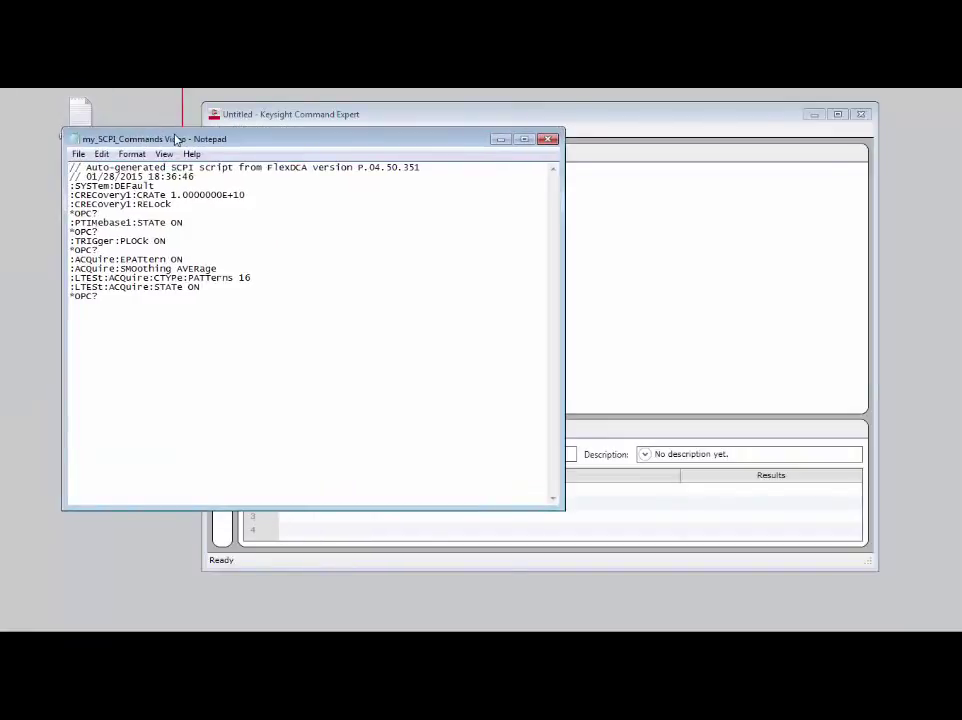
{"action": "left_click", "coordinate": [527, 121]}
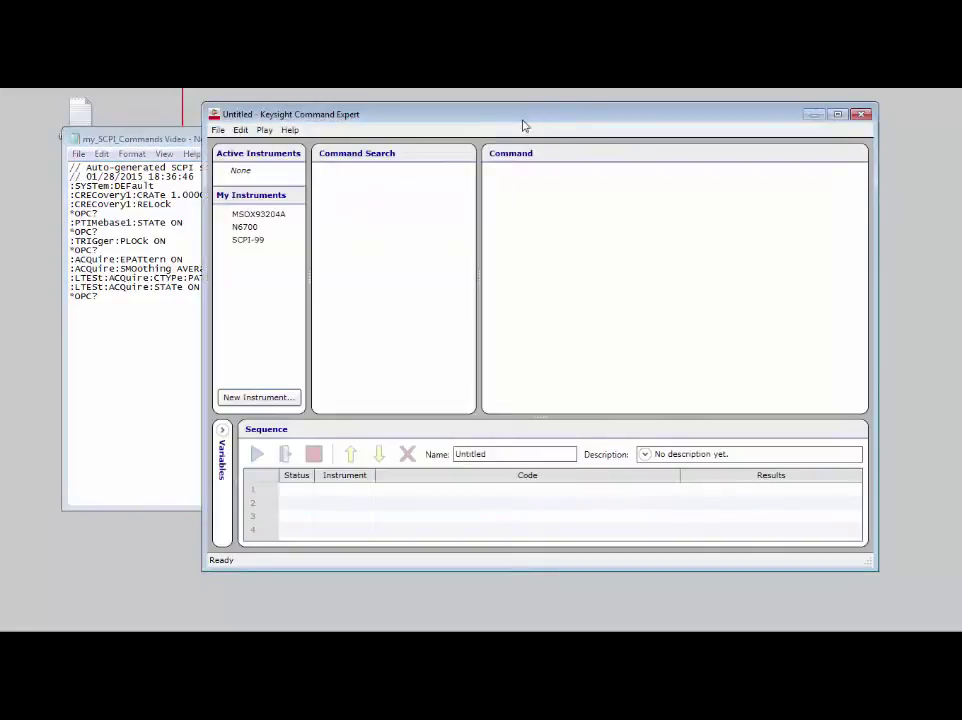
Start a Command Expert sequence import from the clipboard.
{"action": "left_click", "coordinate": [219, 131]}
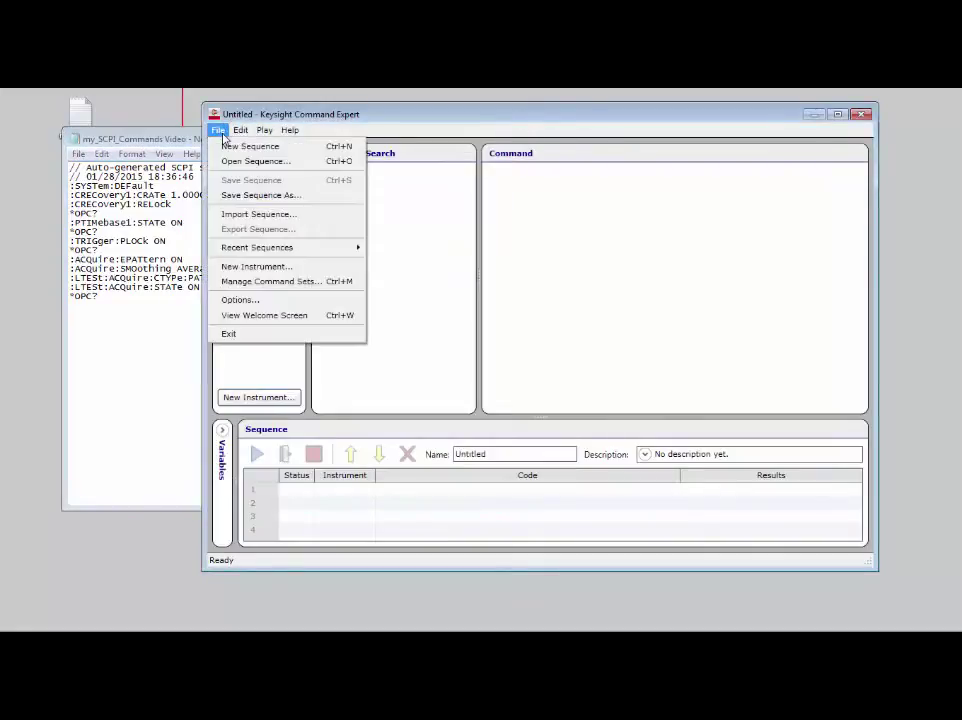
{"action": "left_click", "coordinate": [256, 214]}
{"action": "left_click", "coordinate": [345, 170]}
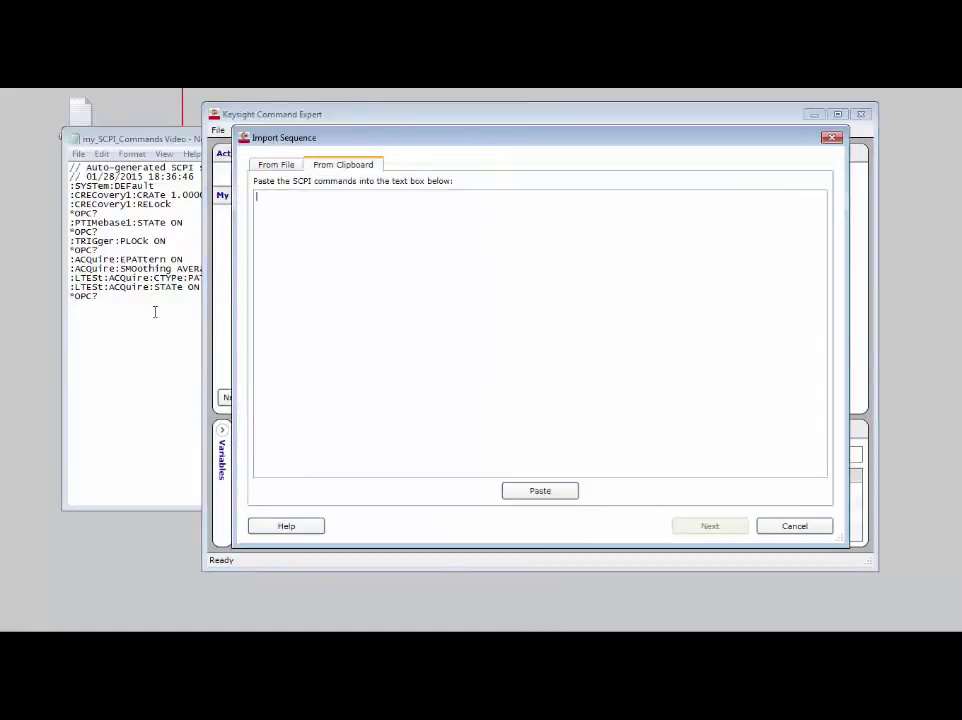
Copy the Notepad script into the import box and continue to the preview.
{"action": "left_click_drag", "start_coordinate": [155, 311], "coordinate": [72, 165]}
{"action": "right_click", "coordinate": [184, 220]}
{"action": "left_click", "coordinate": [217, 265]}
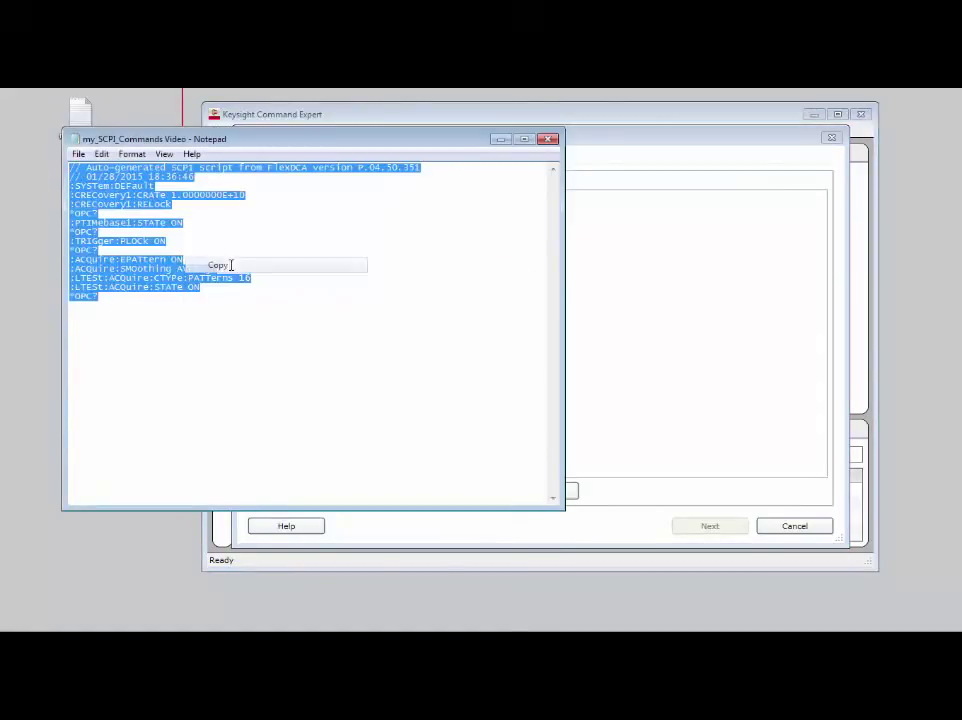
{"action": "left_click", "coordinate": [644, 273]}
{"action": "right_click", "coordinate": [526, 313]}
{"action": "left_click", "coordinate": [498, 316]}
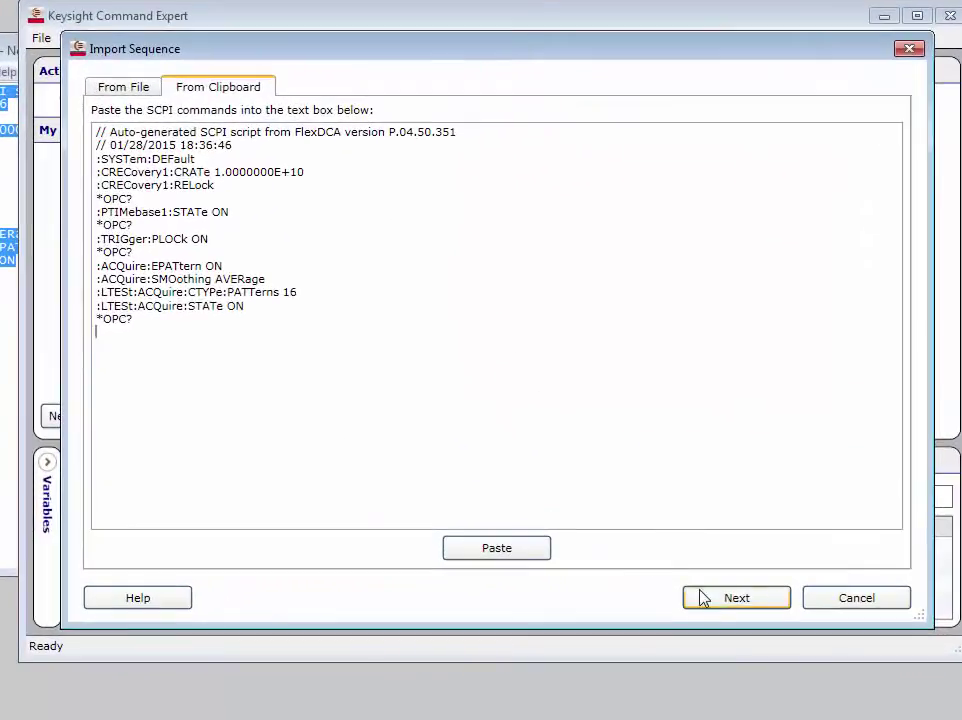
{"action": "left_click", "coordinate": [709, 525]}
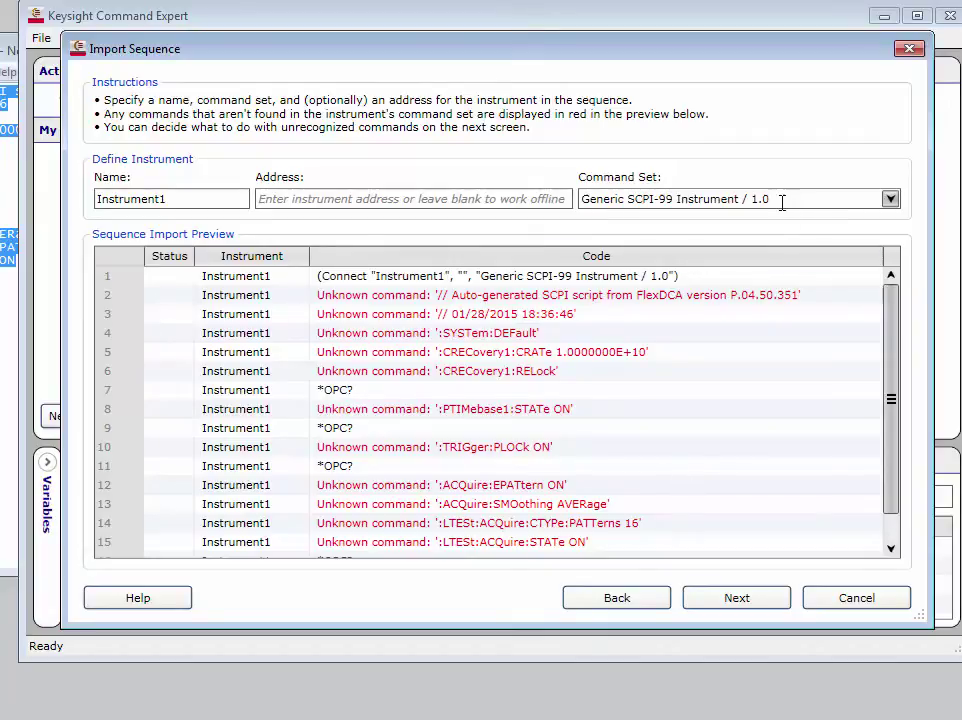
Choose the N1010A FlexDCA Remote Access Software command set and copy the 86100D's VISA address.
{"action": "left_click", "coordinate": [891, 199]}
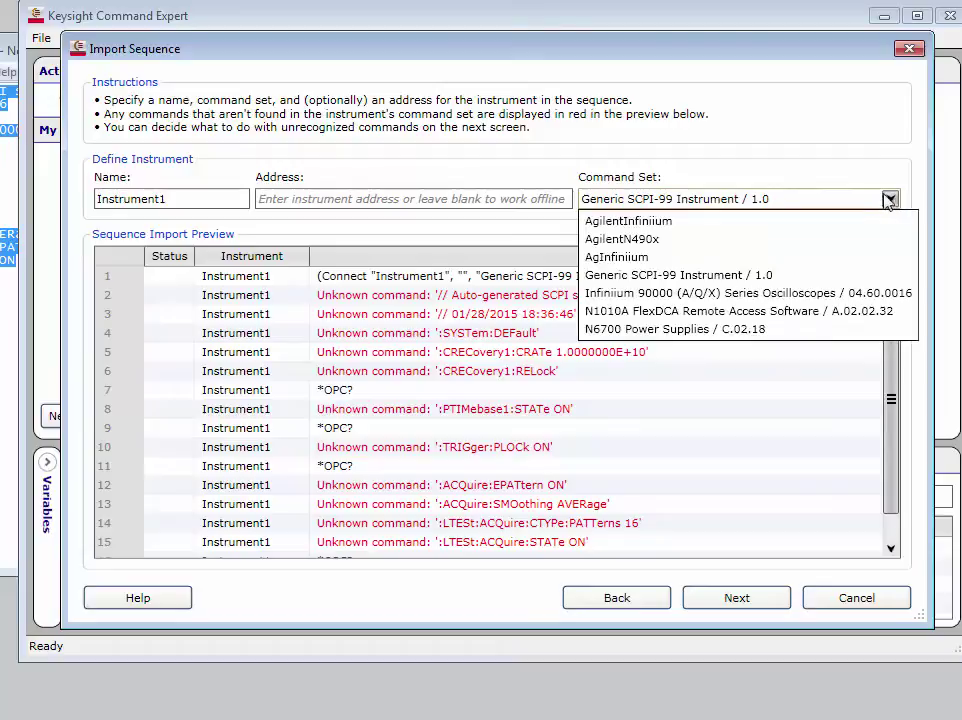
{"action": "left_click", "coordinate": [763, 312]}
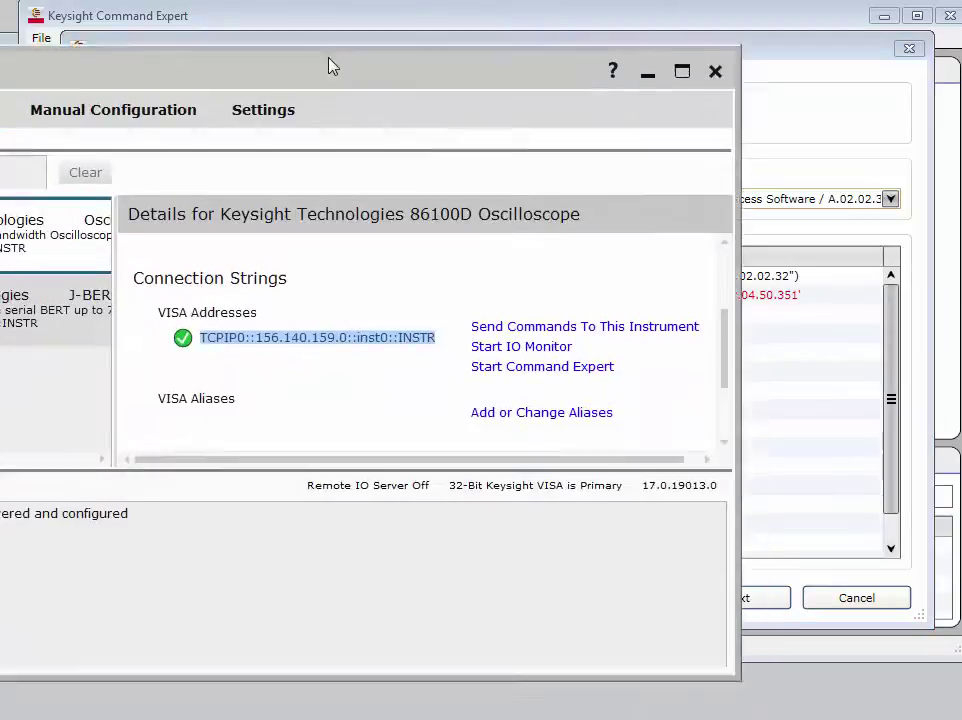
{"action": "left_click_drag", "start_coordinate": [333, 64], "coordinate": [569, 69]}
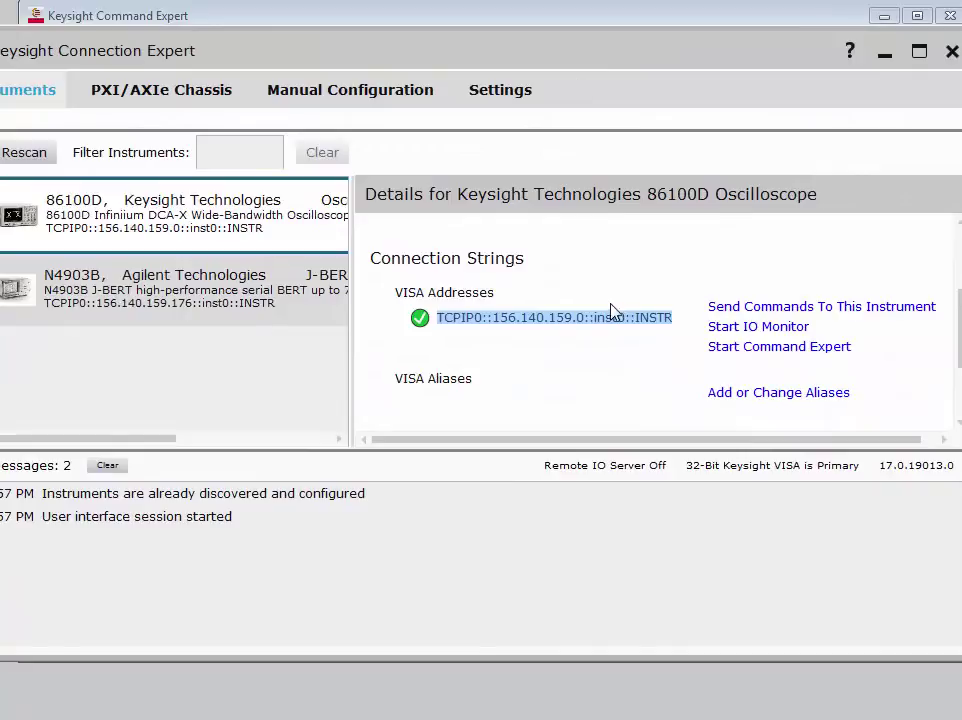
{"action": "right_click", "coordinate": [605, 317]}
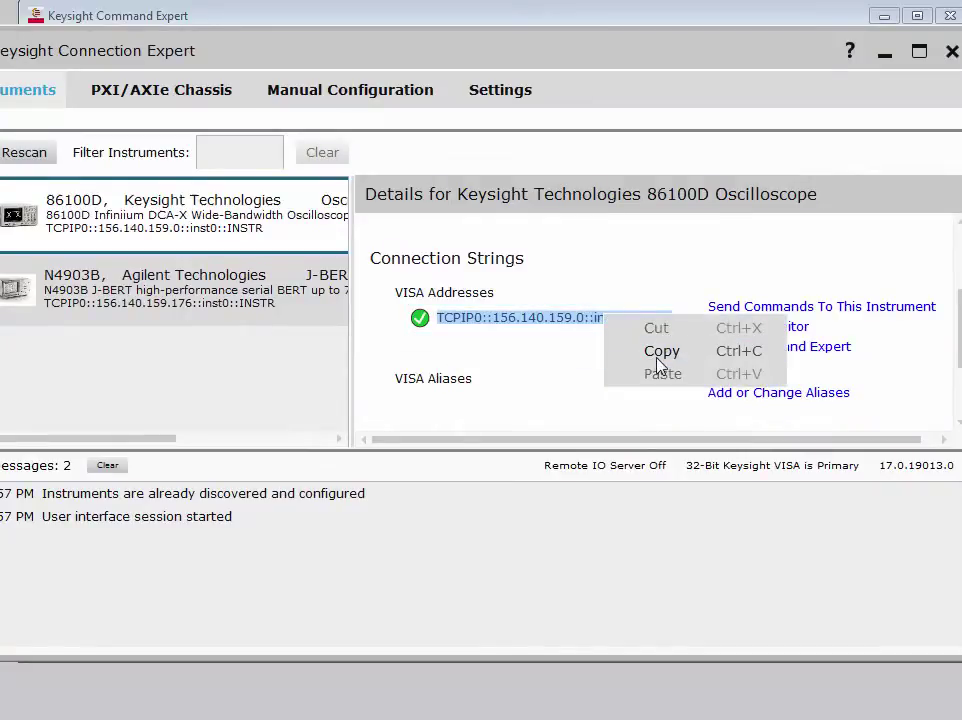
{"action": "left_click", "coordinate": [660, 351]}
{"action": "left_click", "coordinate": [884, 53]}
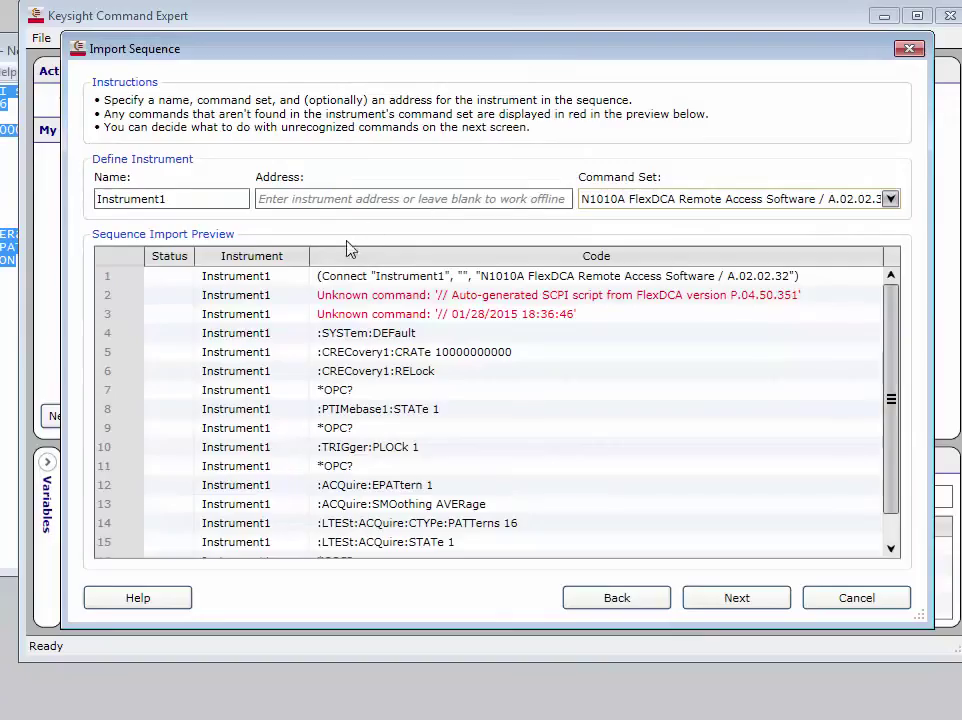
{"action": "right_click", "coordinate": [350, 198]}
Paste the VISA address, name the instrument N1010A, and continue.
{"action": "left_click", "coordinate": [386, 256]}
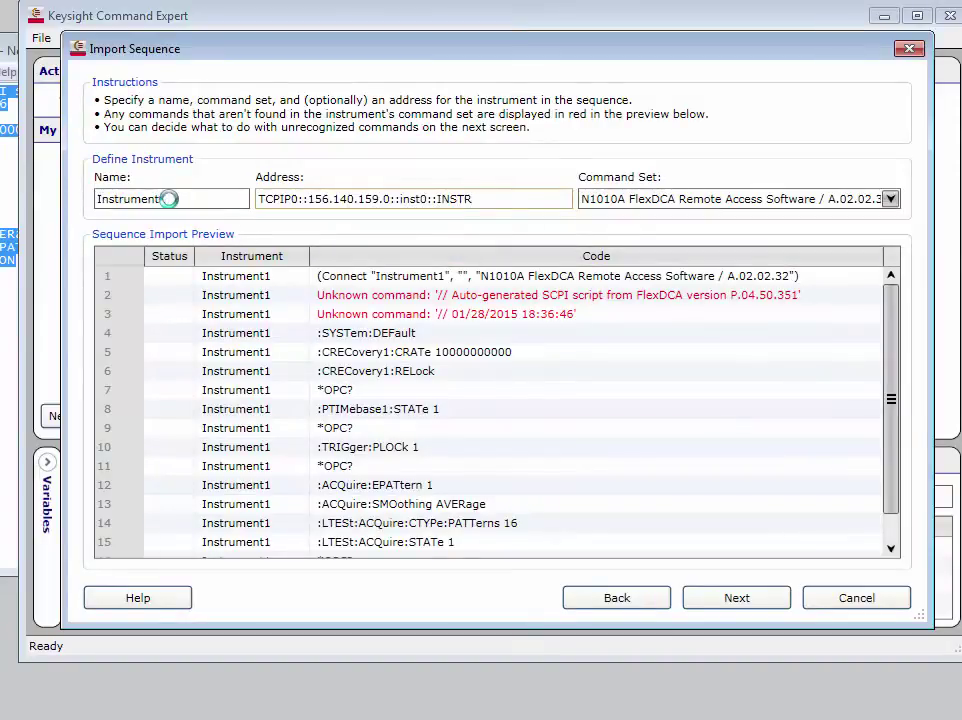
{"action": "double_click", "coordinate": [168, 199]}
{"action": "type", "text": "N1010A"}
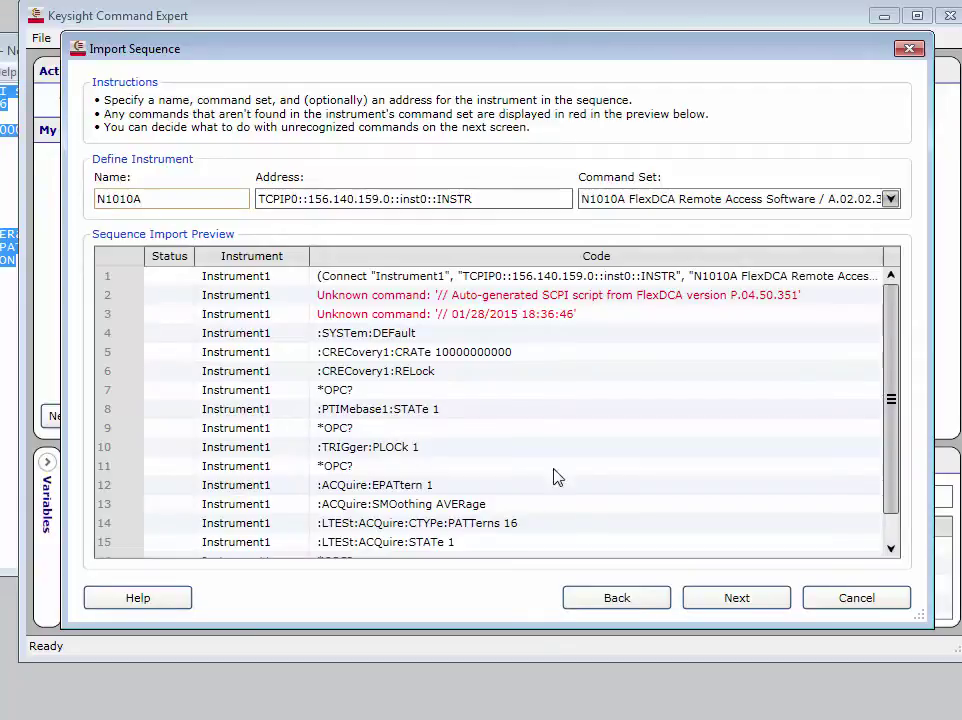
{"action": "left_click", "coordinate": [728, 597]}
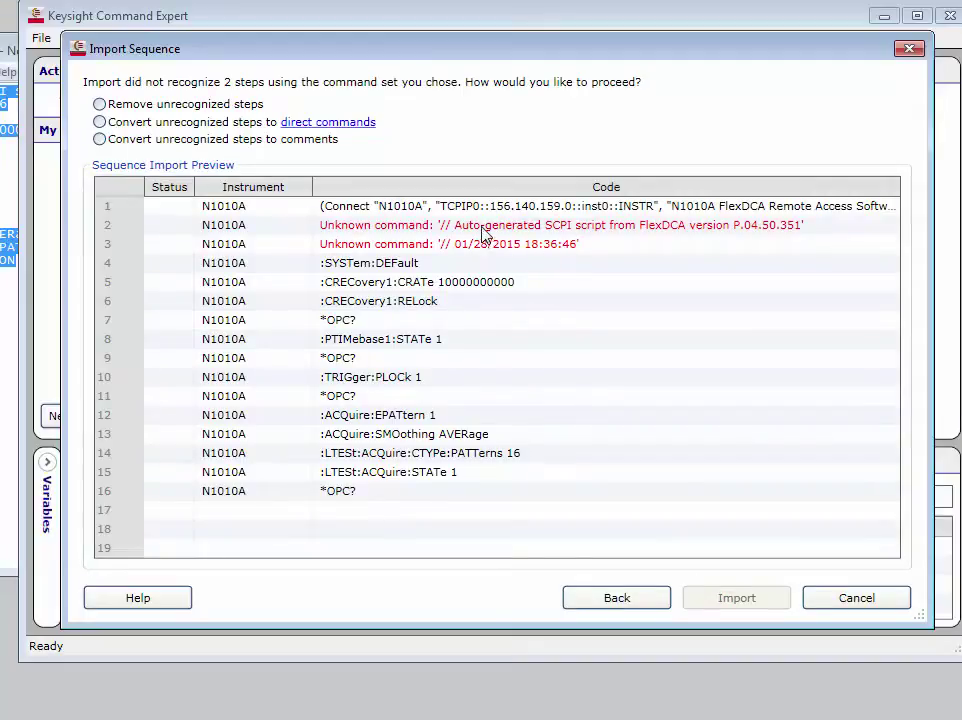
Import the sequence with the two unrecognized header lines converted to comments.
{"action": "left_click", "coordinate": [99, 139]}
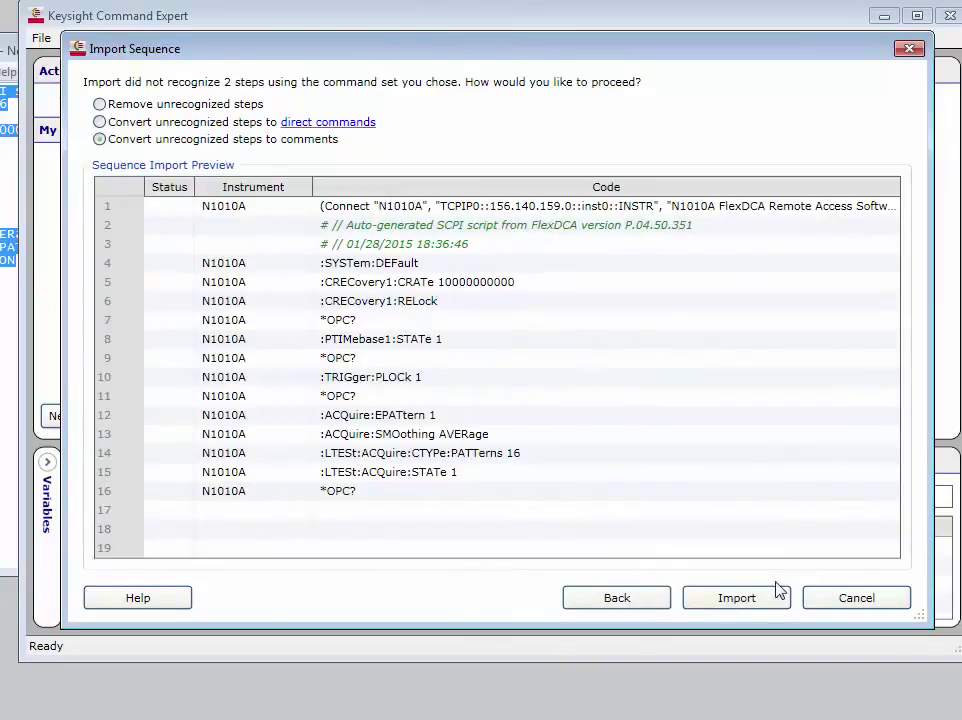
{"action": "left_click", "coordinate": [767, 598]}
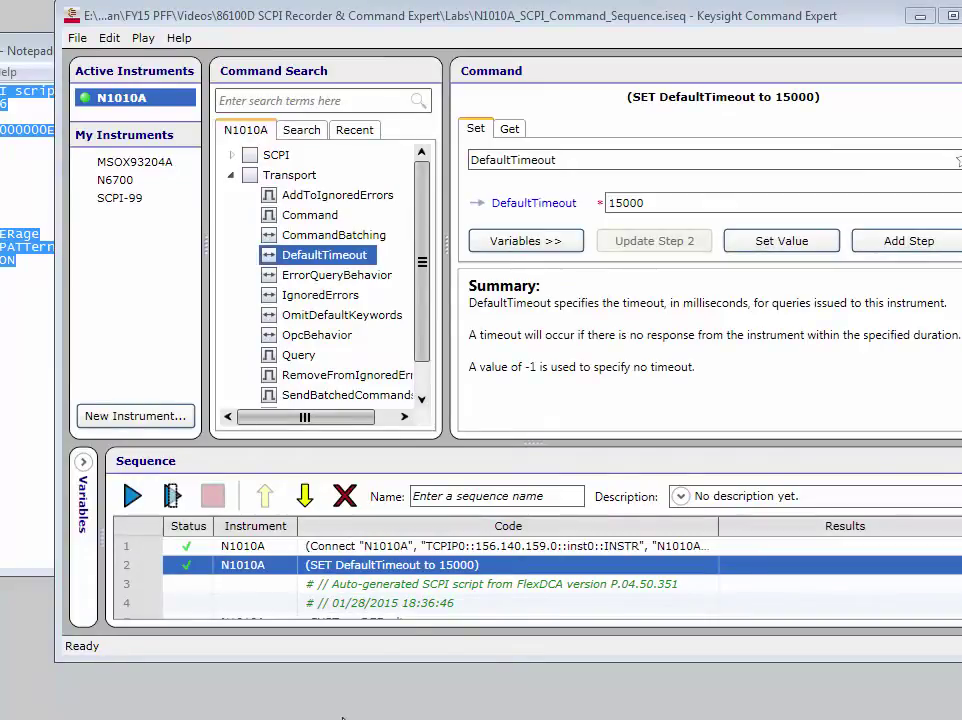
Close the Notepad window holding the script copy.
{"action": "left_click", "coordinate": [27, 50]}
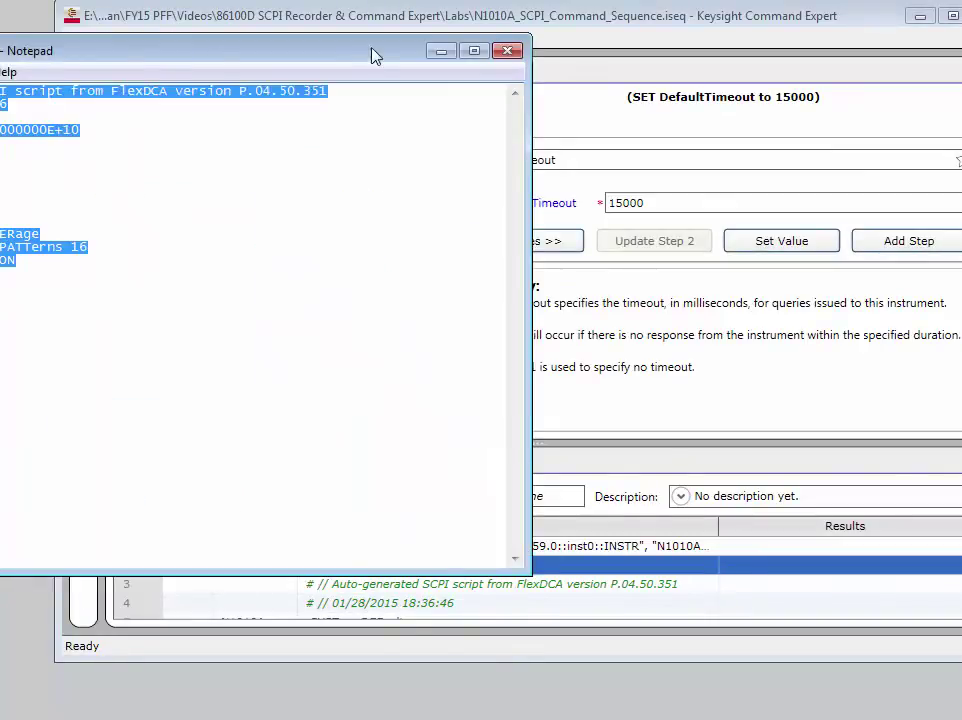
{"action": "left_click", "coordinate": [507, 47]}
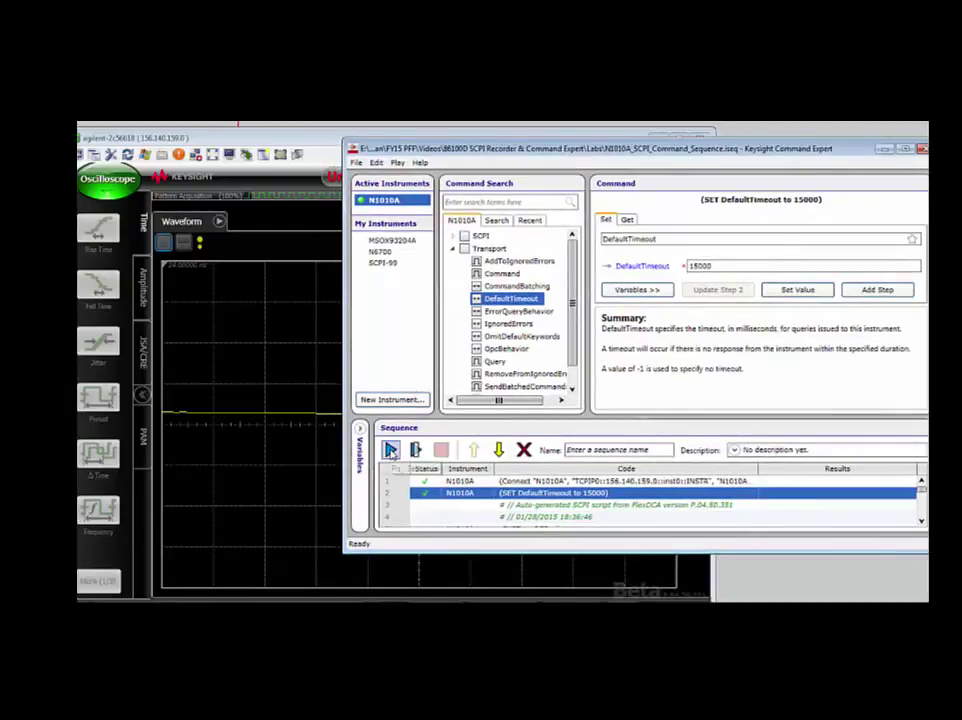
Run the imported sequence on the FlexDCA and shift the Command Expert window right.
{"action": "left_click", "coordinate": [390, 451]}
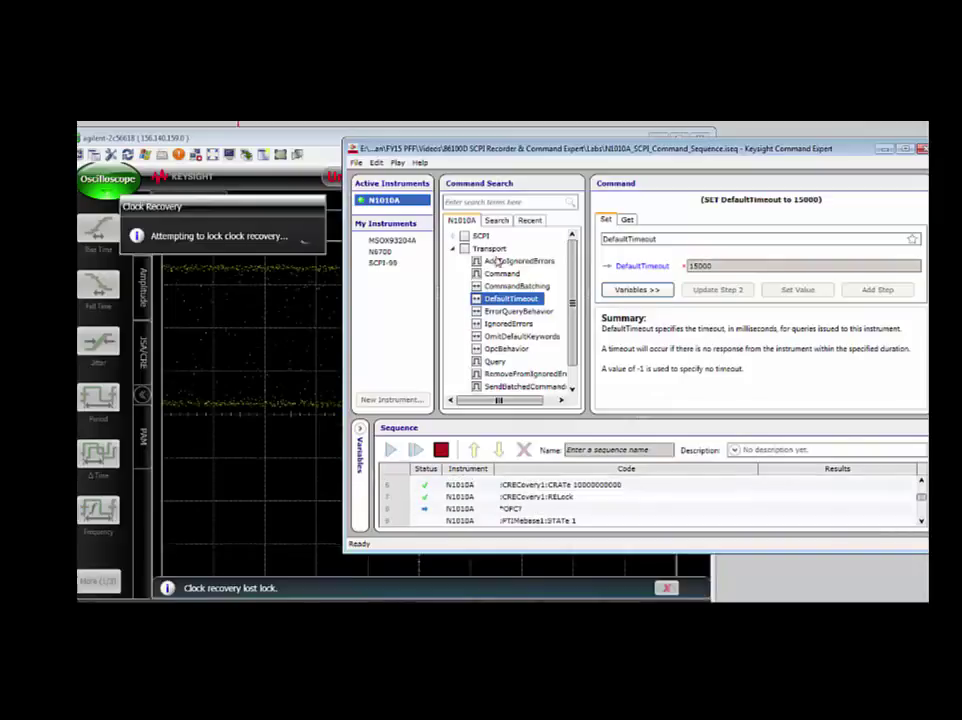
{"action": "left_click_drag", "start_coordinate": [500, 149], "coordinate": [566, 151]}
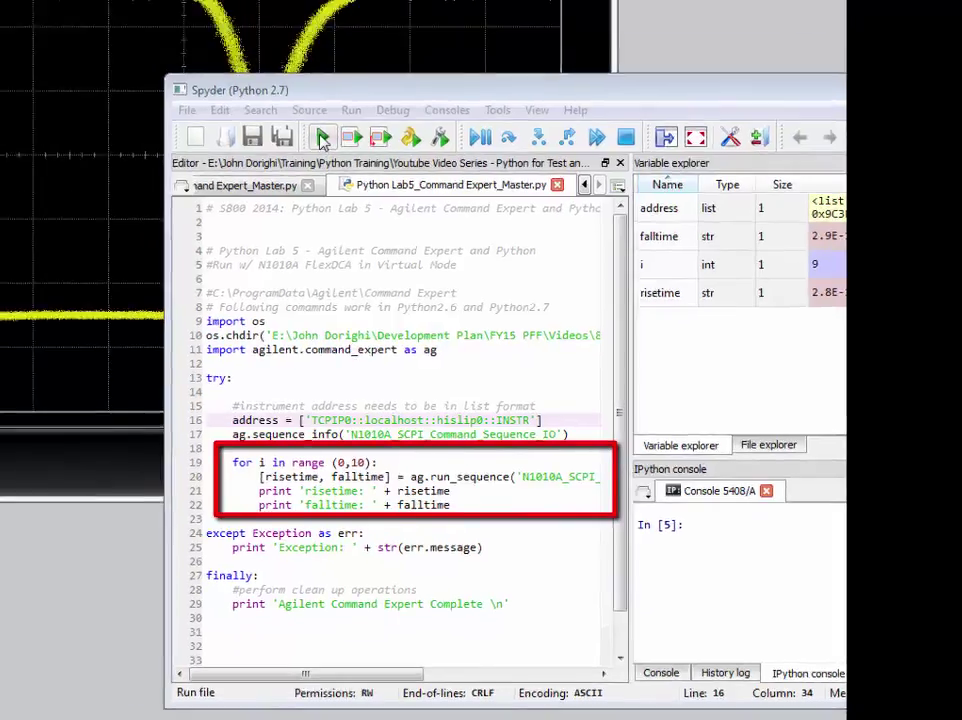
Run the Python script to print rise and fall times of 2.8E-11 and 2.9E-11.
{"action": "left_click", "coordinate": [255, 93]}
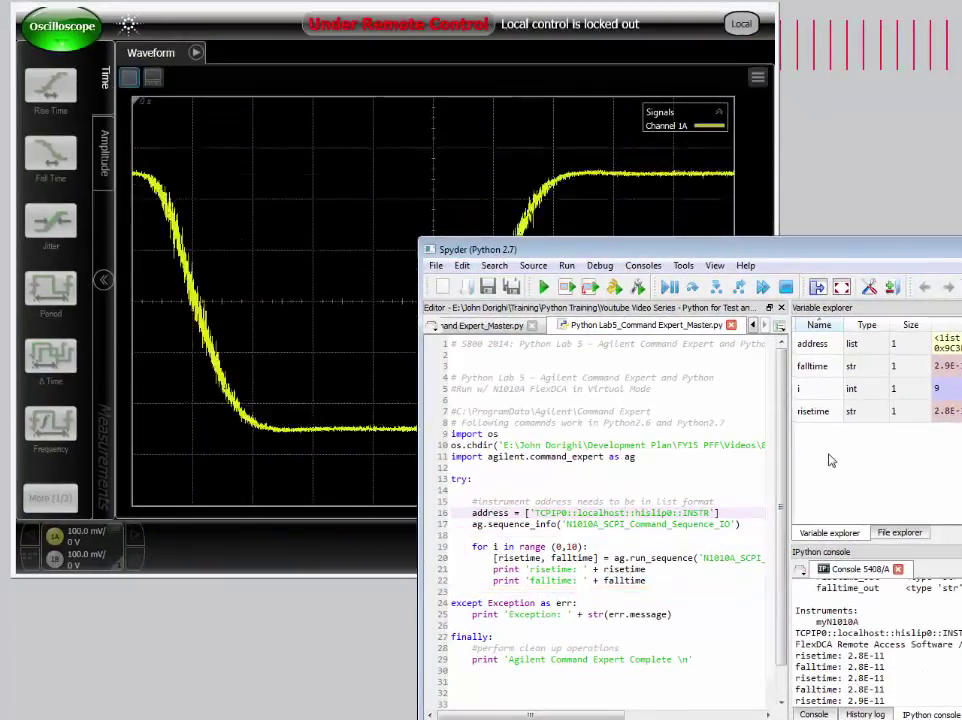